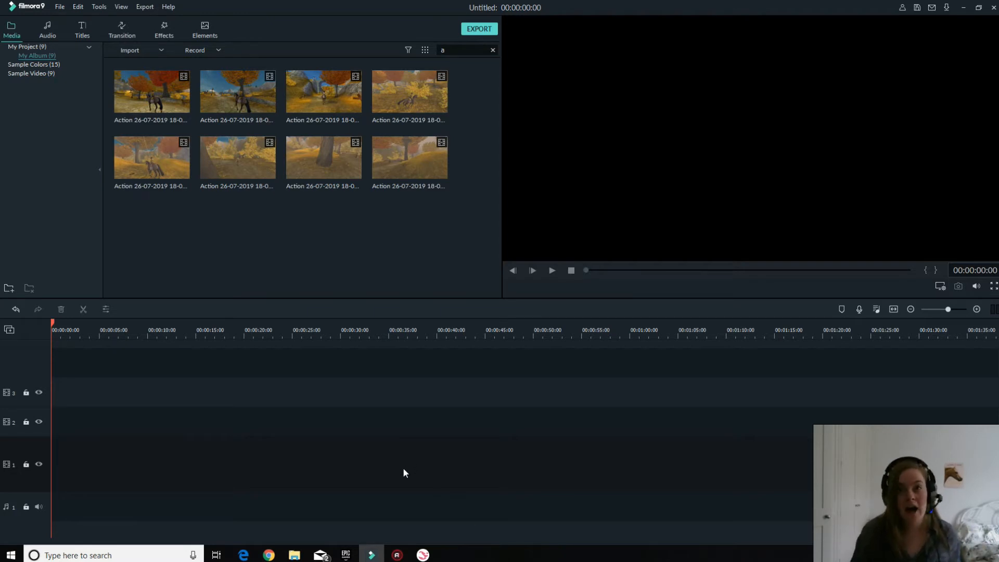
Switch to the Action! screen recorder, review its video capture settings, and minimise its window.
mouse_move(396, 554)
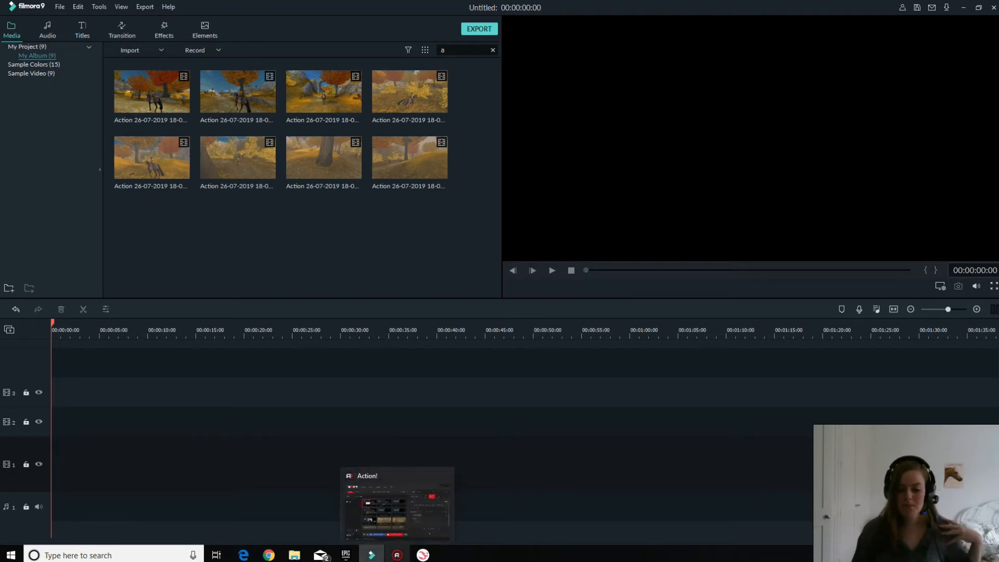
left_click(396, 507)
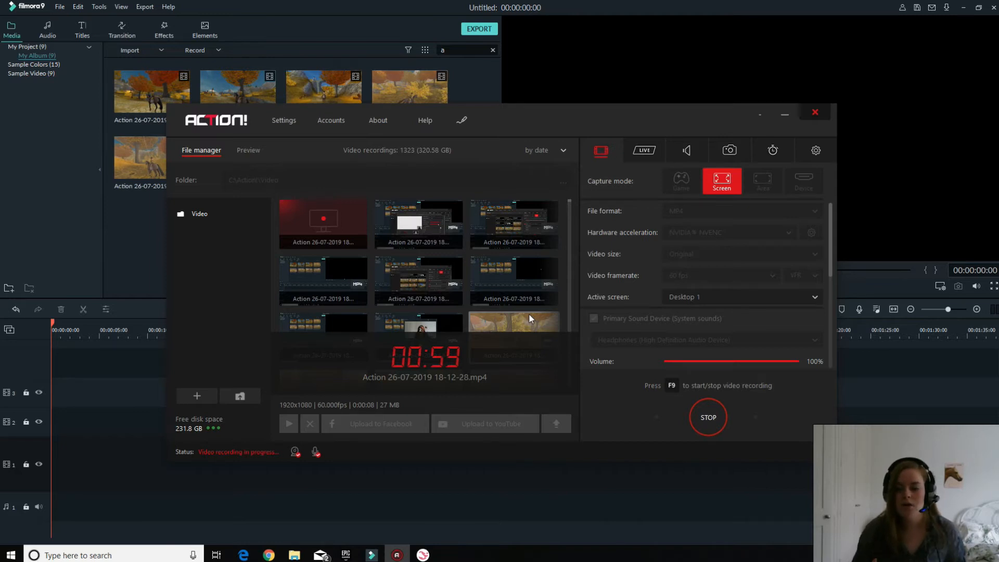
left_click(791, 117)
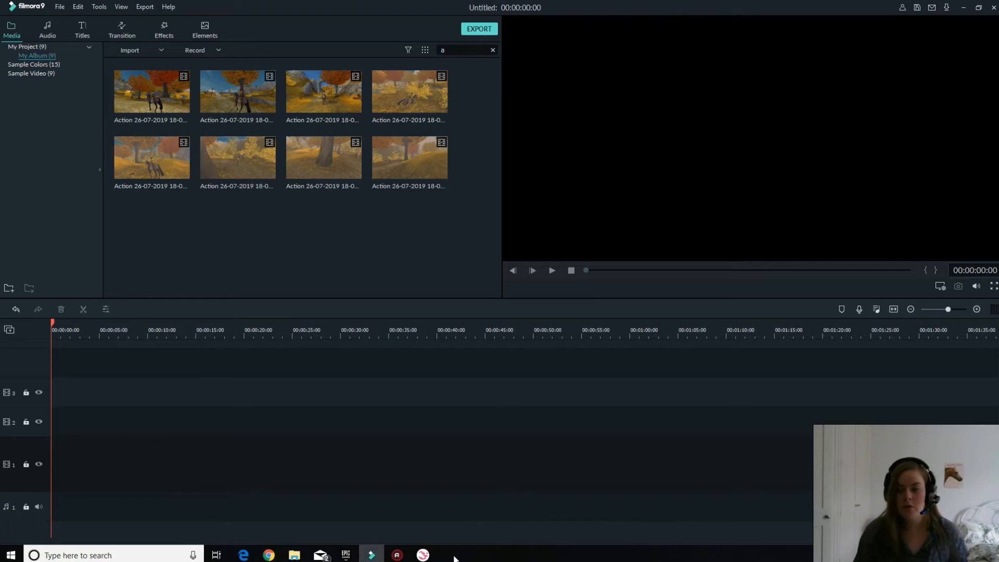
Switch to the horse game and look around the scene by rotating and zooming the camera.
left_click(423, 555)
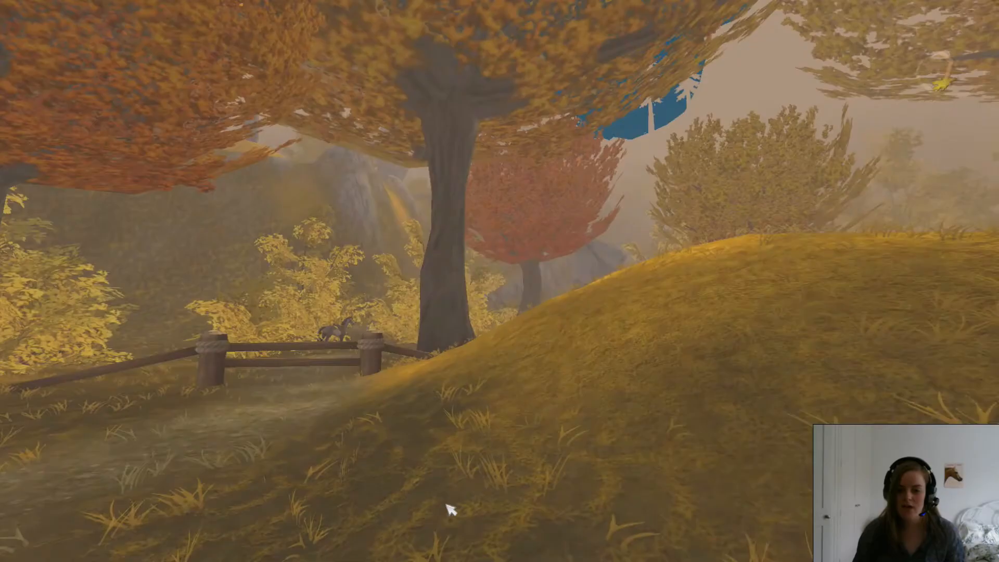
left_click_drag(500, 385, 323, 390)
scroll(375, 393, "down", 5)
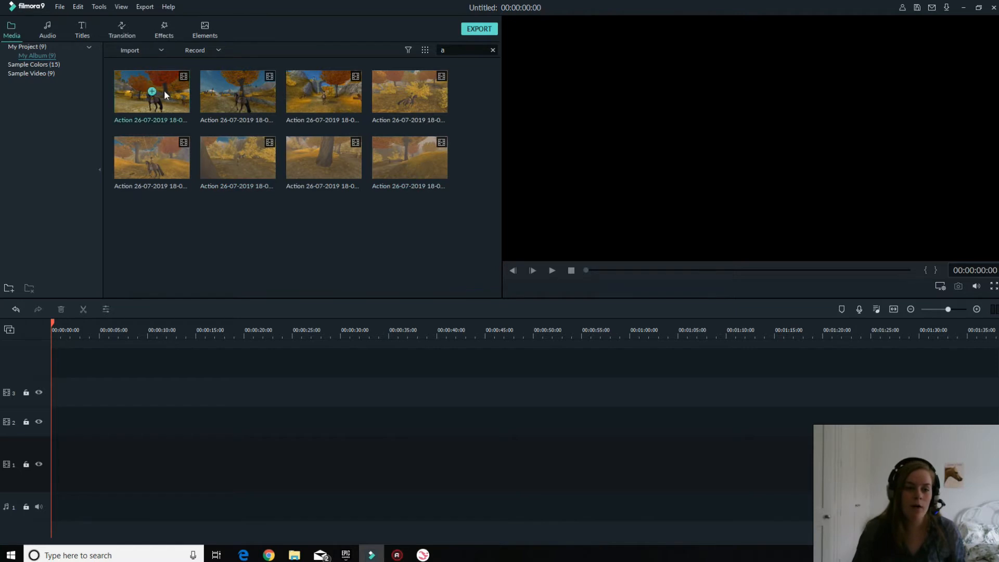
Place the first two gameplay clips from the media library on video track 1, keeping the current project settings.
left_click_drag(165, 91, 28, 442)
left_click_drag(139, 450, 195, 442)
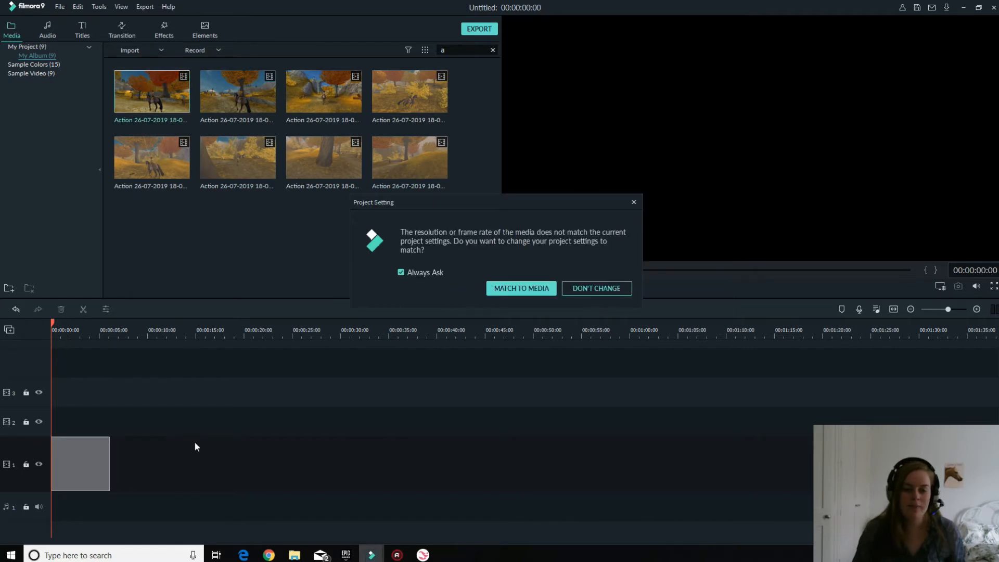
left_click(609, 290)
left_click(254, 513)
left_click_drag(258, 96, 318, 465)
left_click(240, 468)
Try the third gameplay clip on video track 1, delete it from the timeline, and preview it from the media library.
left_click_drag(334, 98, 385, 457)
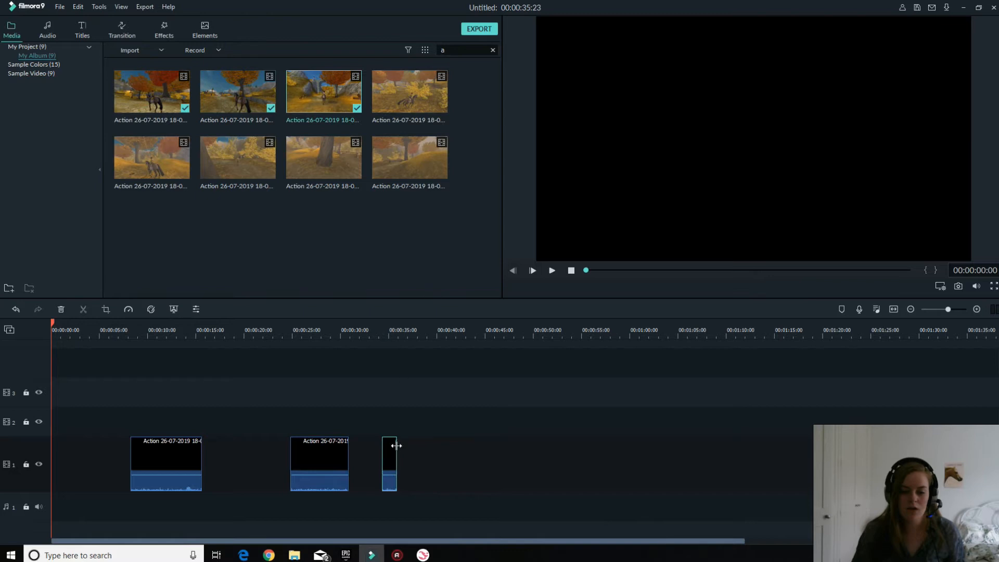
left_click(61, 309)
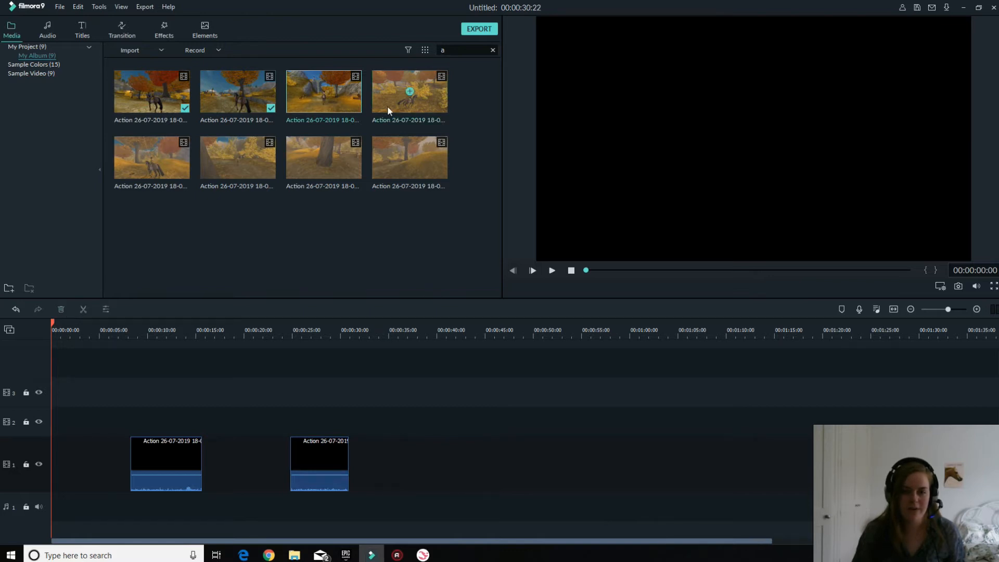
double_click(338, 107)
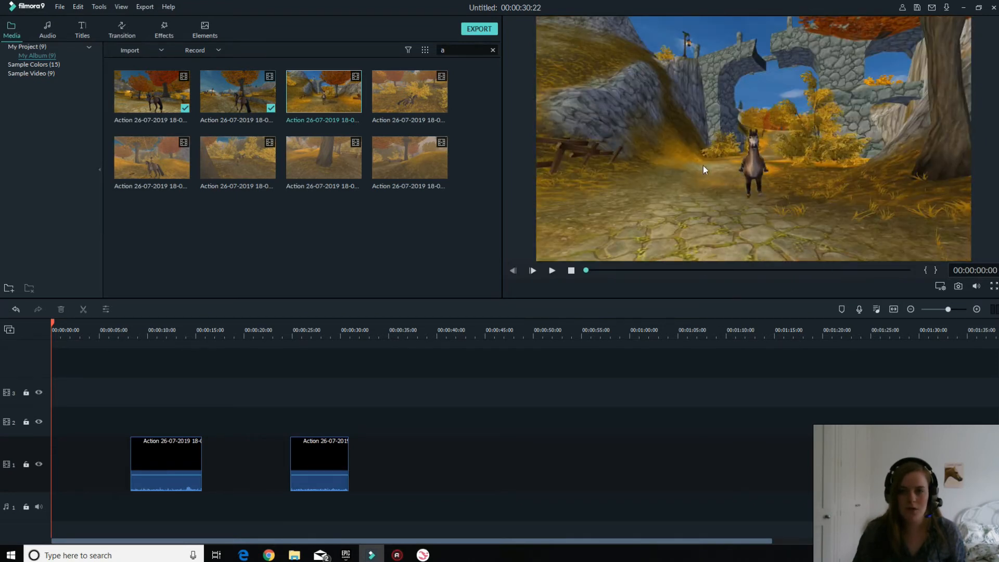
left_click(402, 206)
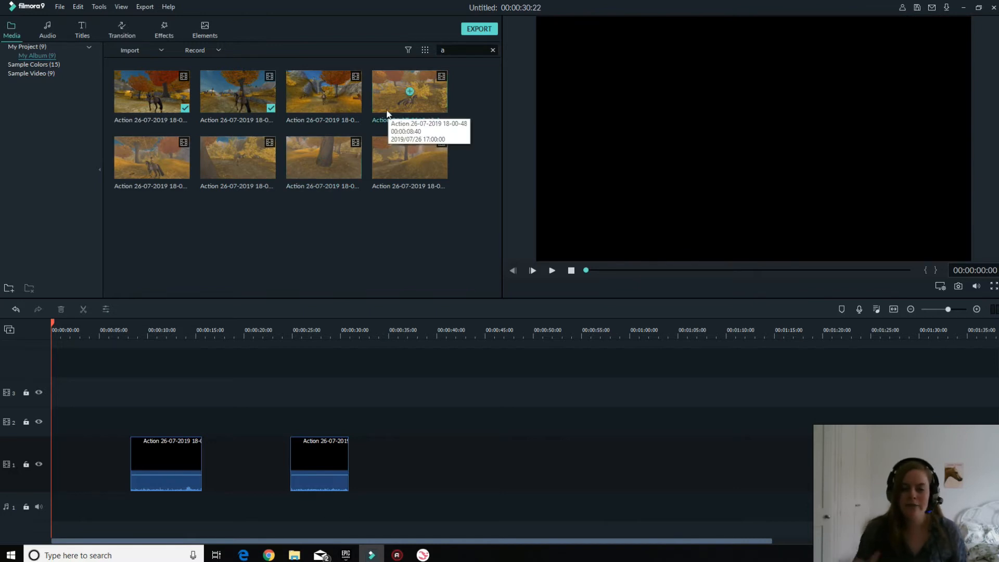
left_click_drag(387, 113, 121, 411)
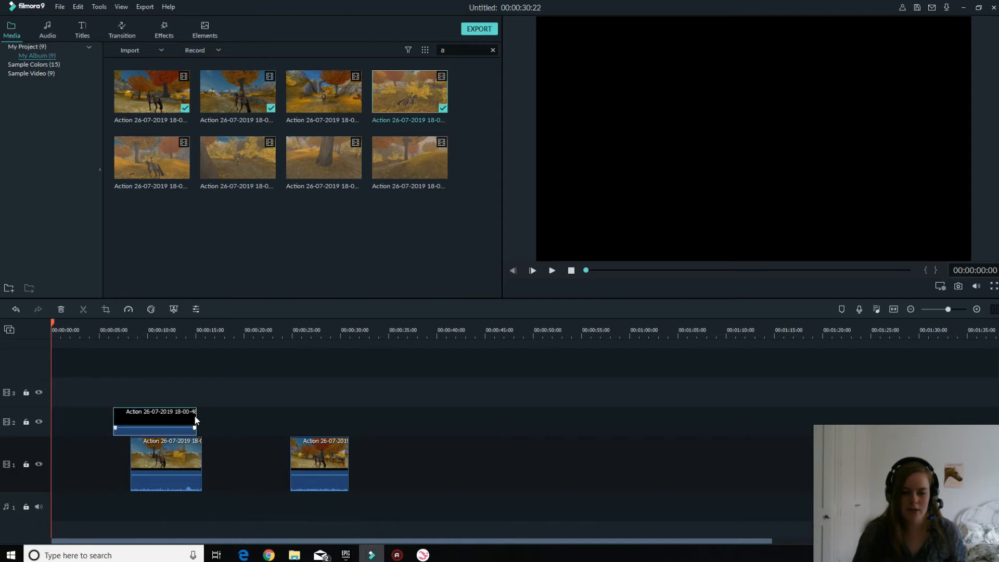
left_click_drag(183, 466, 247, 471)
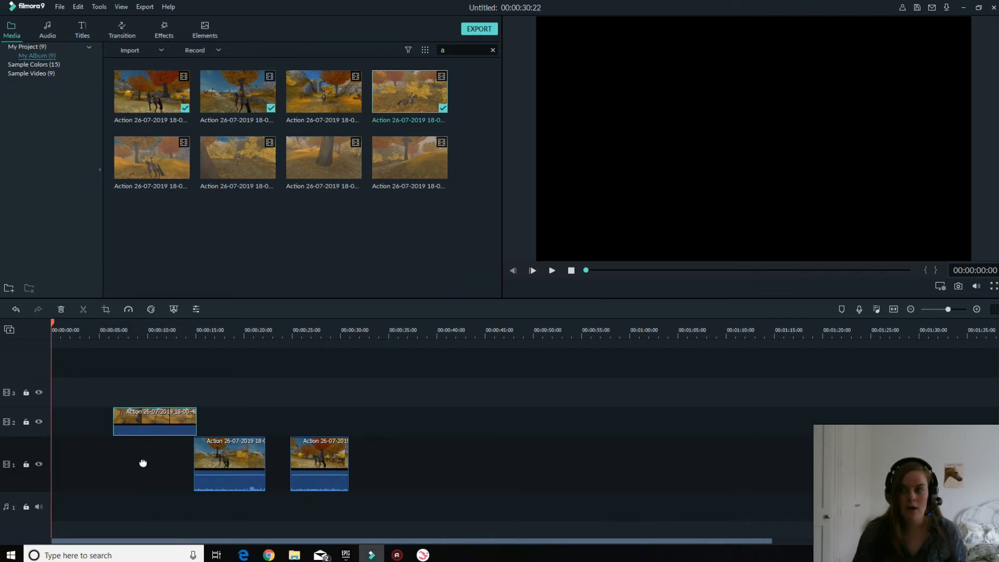
left_click_drag(157, 427, 137, 468)
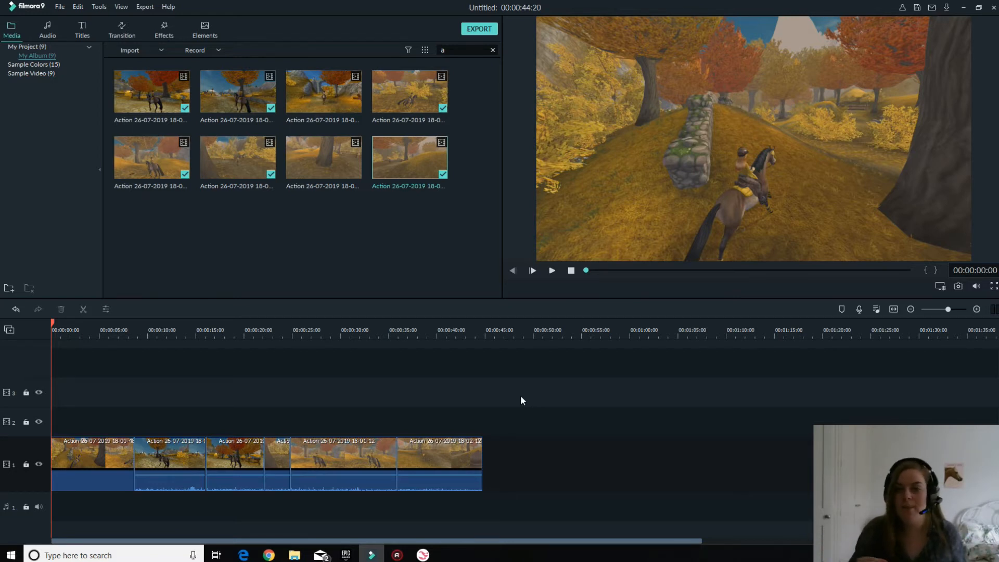
Mute the first three clips on video track 1.
right_click(120, 446)
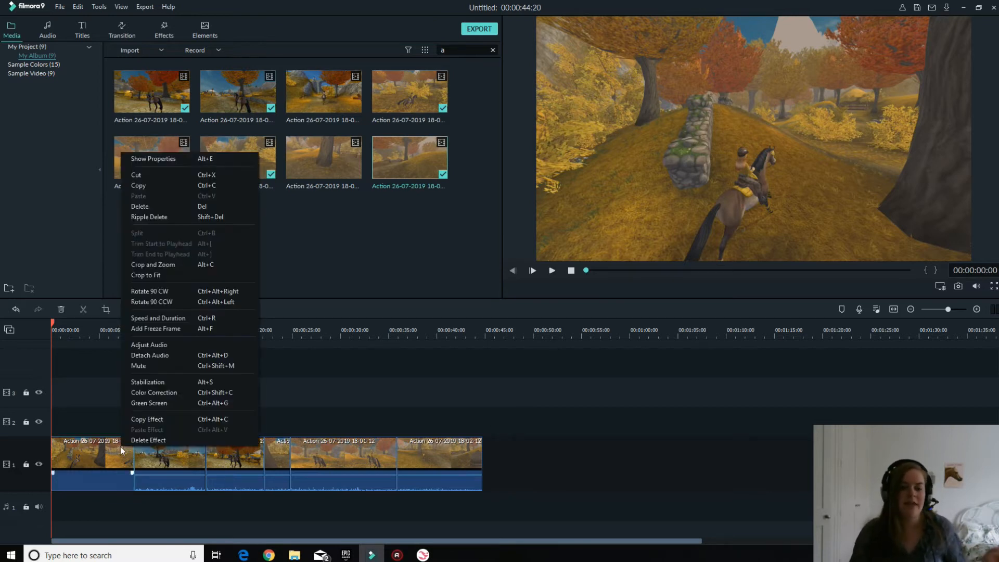
left_click(339, 394)
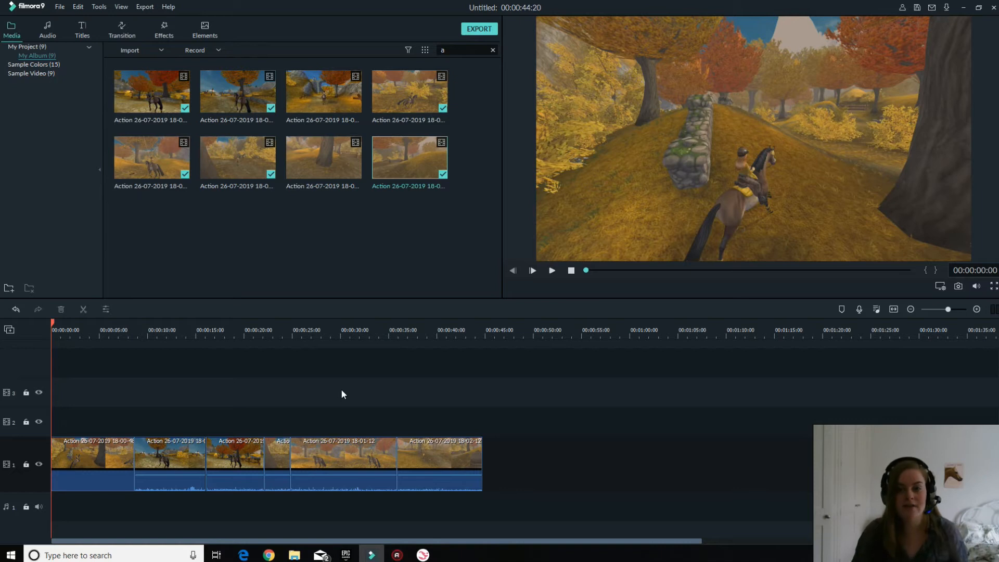
right_click(84, 466)
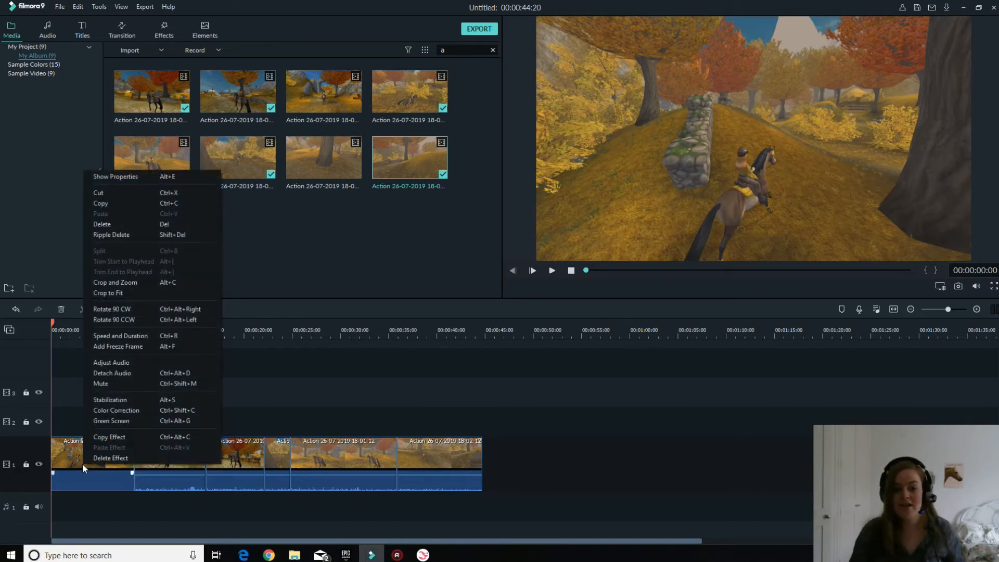
left_click(112, 388)
left_click(139, 453)
right_click(139, 452)
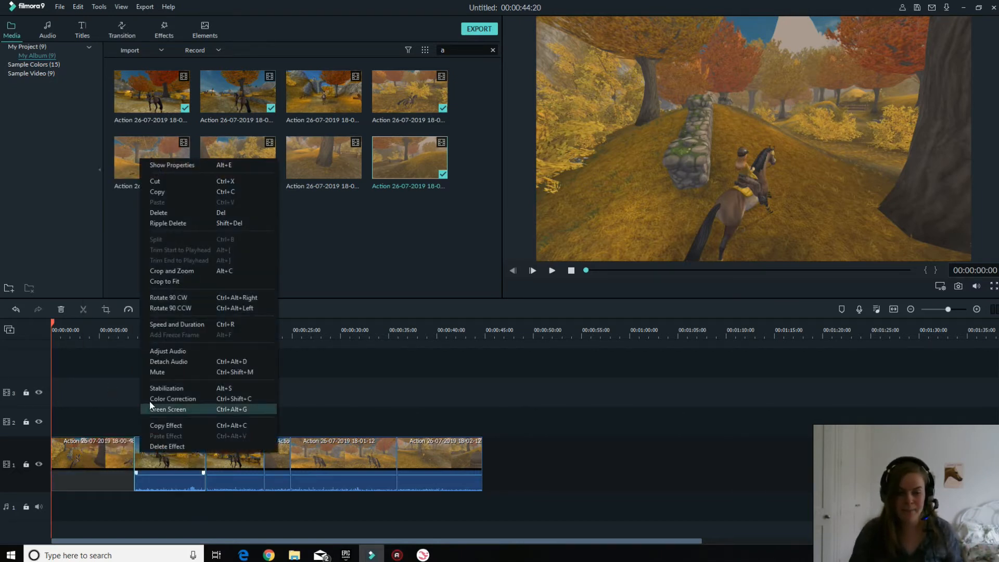
left_click(161, 372)
right_click(221, 467)
left_click(254, 384)
Mute the remaining three clips on video track 1.
left_click(279, 465)
right_click(279, 464)
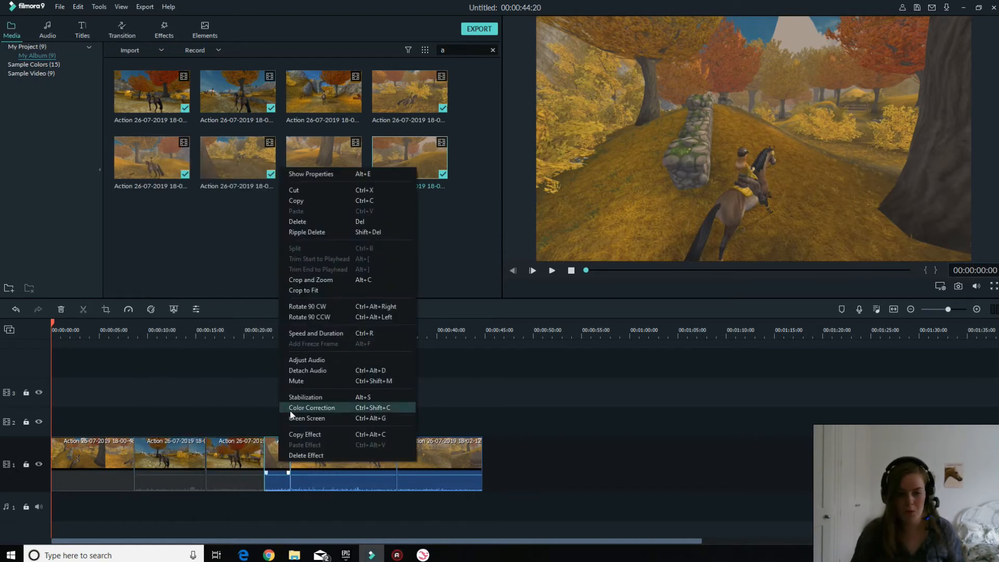
left_click(311, 383)
left_click(310, 470)
right_click(310, 470)
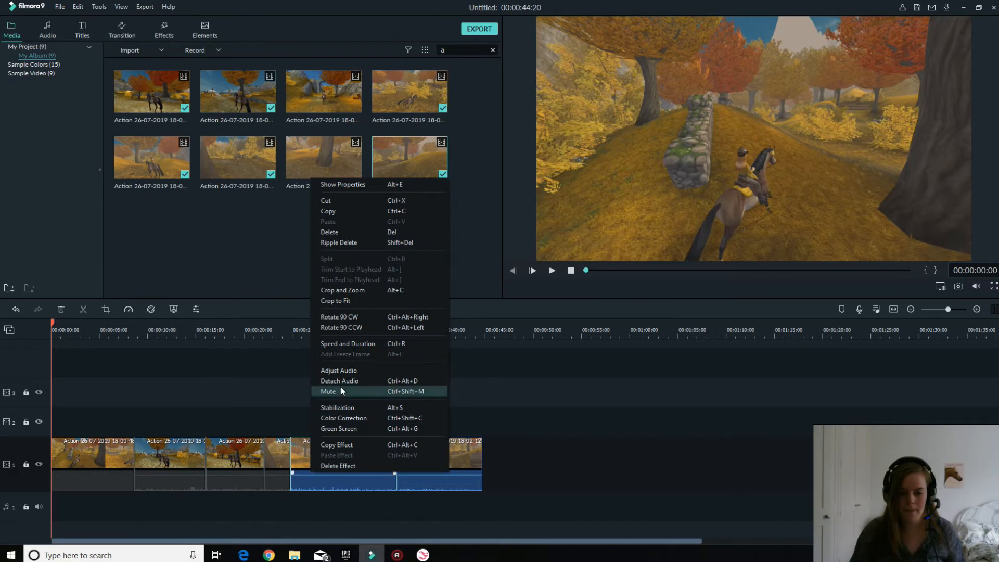
left_click(339, 391)
left_click(447, 471)
right_click(448, 455)
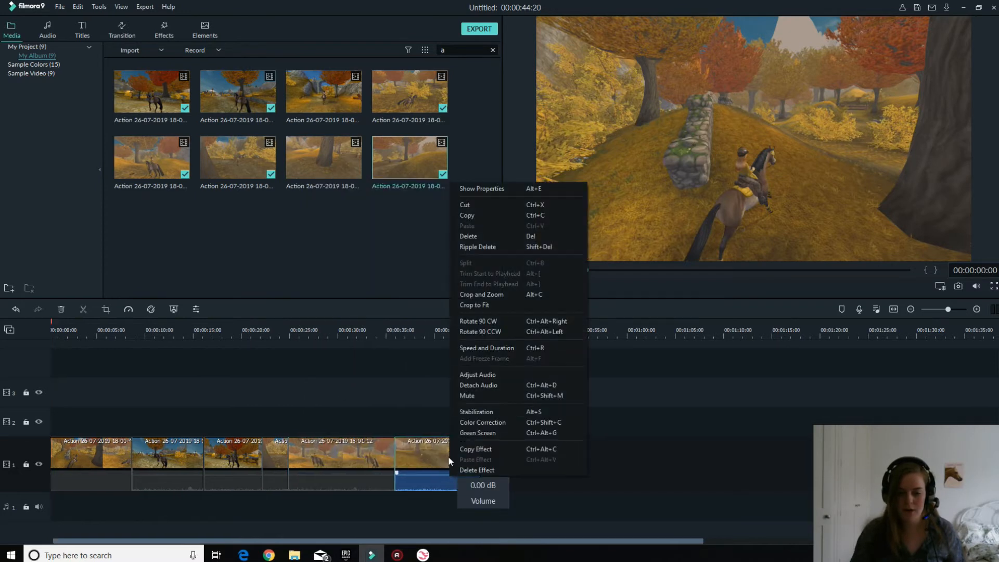
left_click(467, 395)
Open Crop and Zoom for the last clip and try repositioning the end frame in Pan & Zoom.
left_click(94, 338)
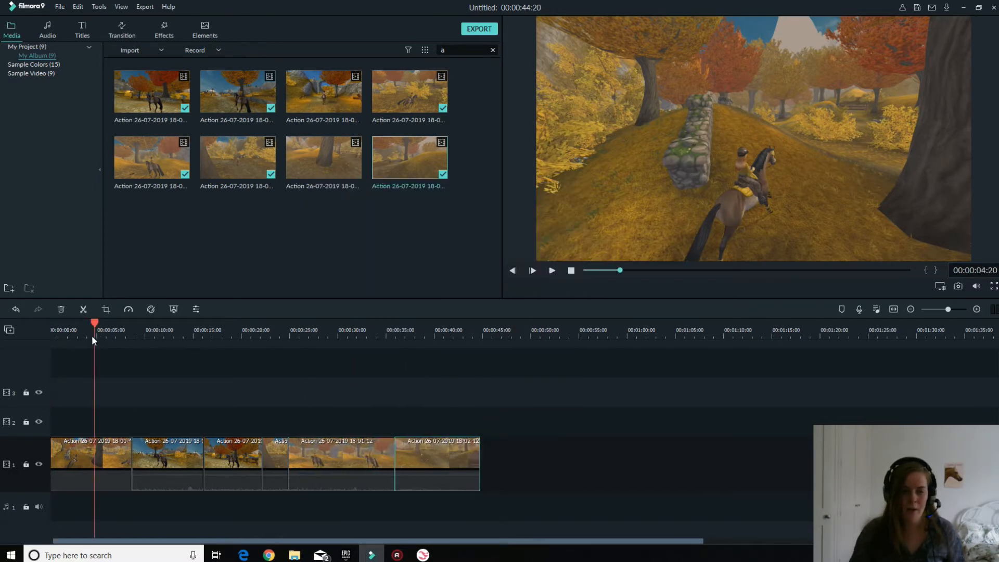
left_click(107, 310)
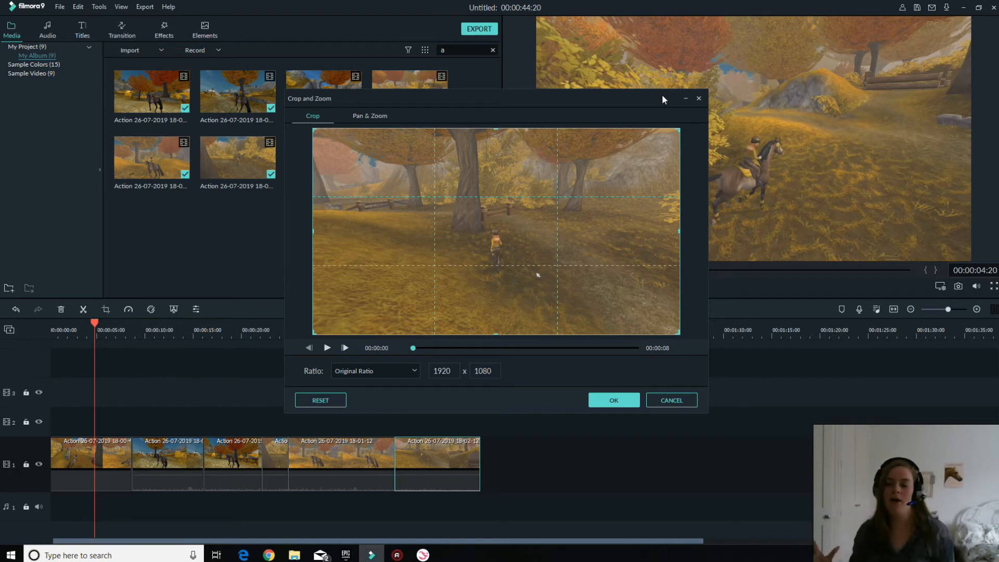
left_click(383, 114)
left_click_drag(540, 213, 539, 208)
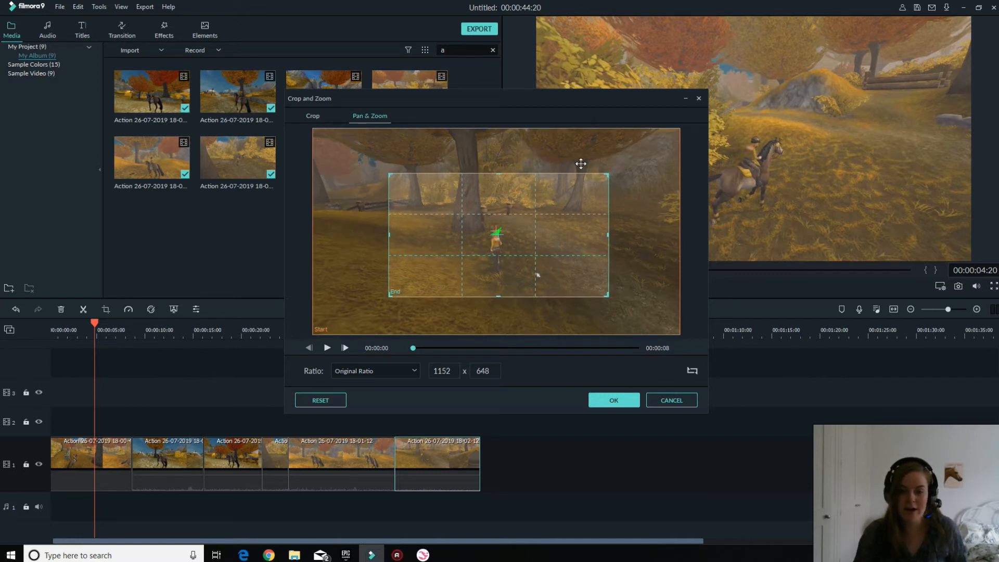
left_click_drag(607, 174, 586, 196)
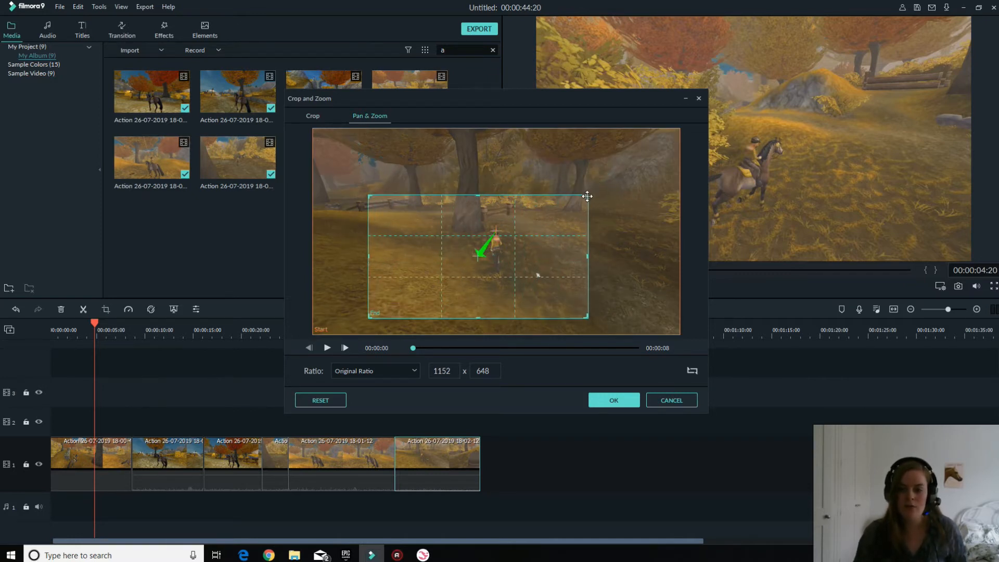
left_click_drag(535, 265, 570, 207)
Set the Pan & Zoom start frame to the full image and the end frame to about 946 x 532 around the rider, and preview it.
left_click(668, 134)
left_click_drag(679, 130, 585, 182)
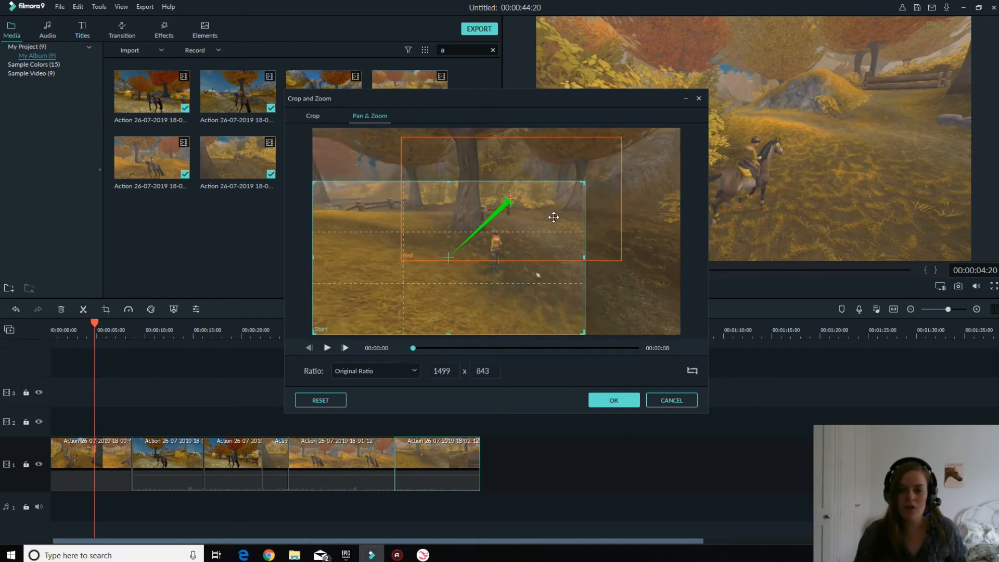
left_click(553, 165)
left_click_drag(619, 138, 681, 129)
left_click(537, 291)
left_click(556, 211)
left_click_drag(555, 200, 552, 226)
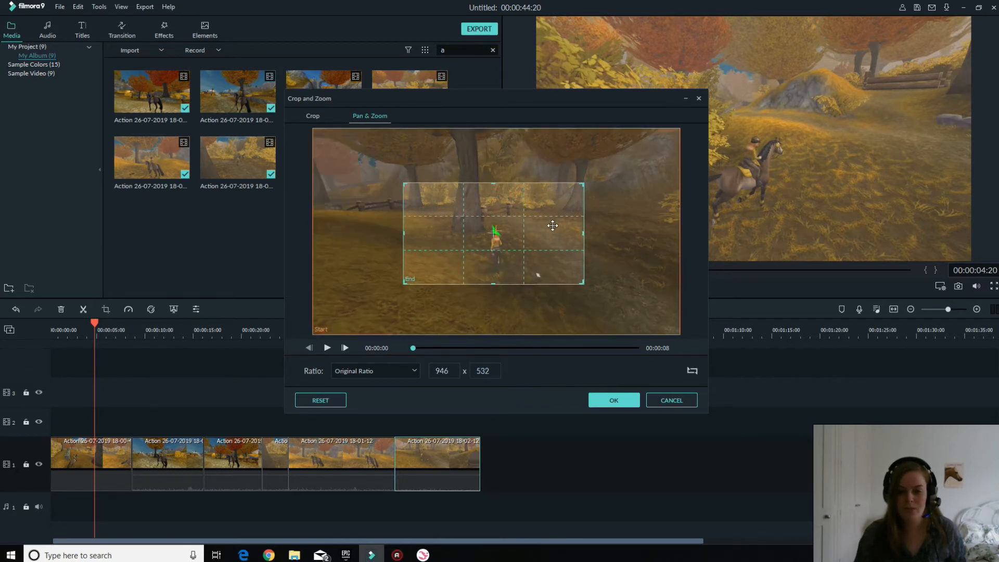
left_click(327, 348)
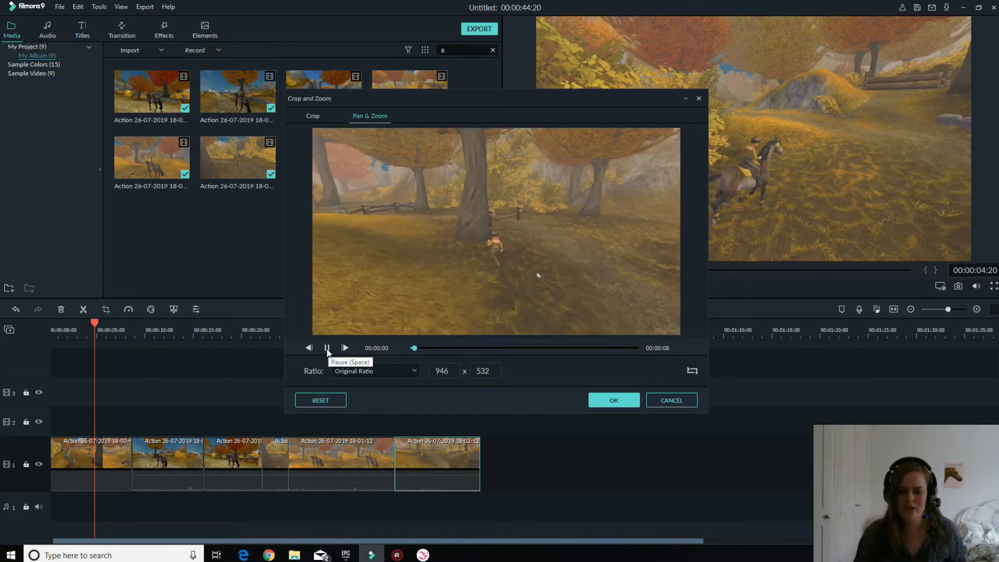
left_click(327, 349)
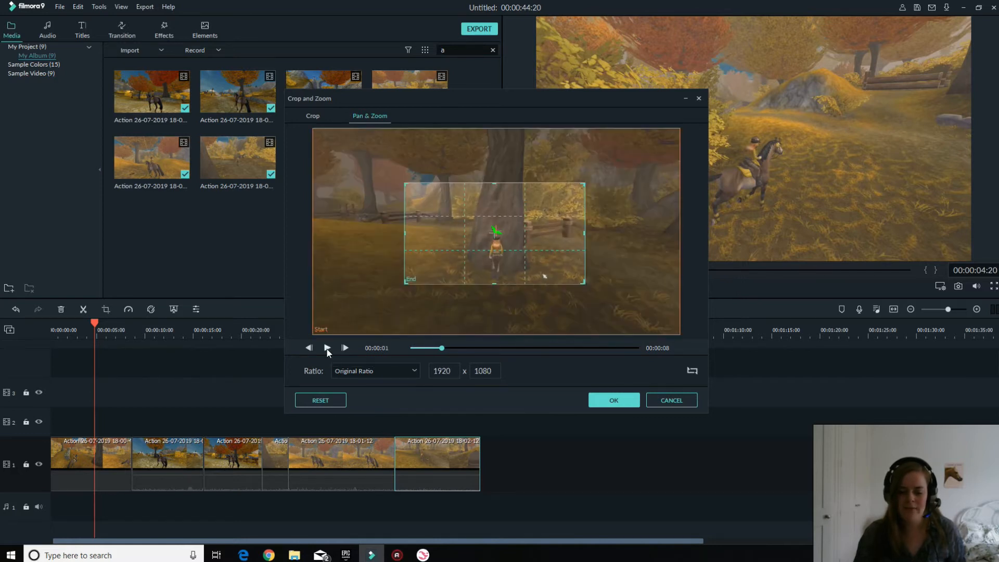
Set the Pan & Zoom ratio to 16:9 and apply it to the last clip.
left_click(406, 370)
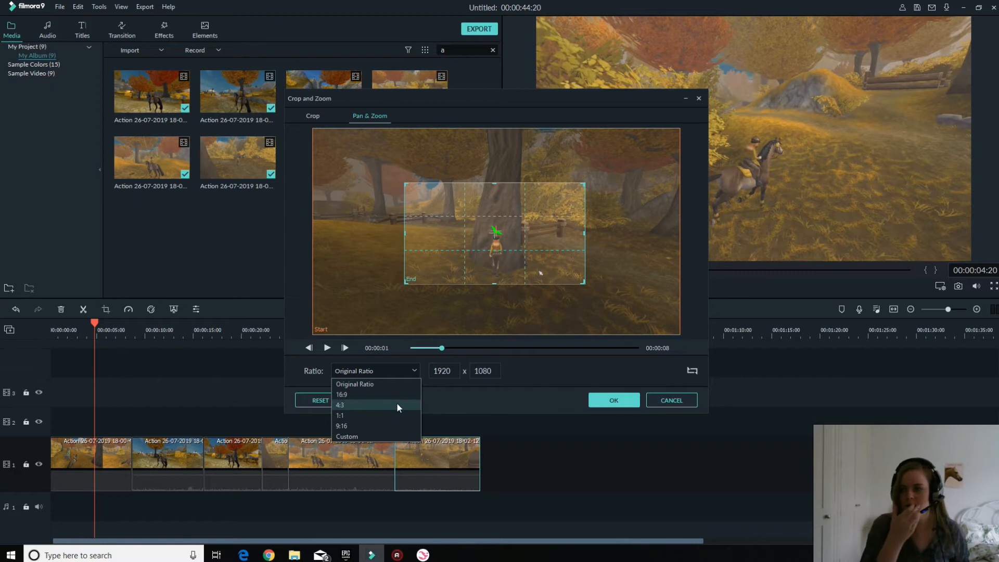
left_click(346, 395)
left_click(356, 370)
left_click(356, 370)
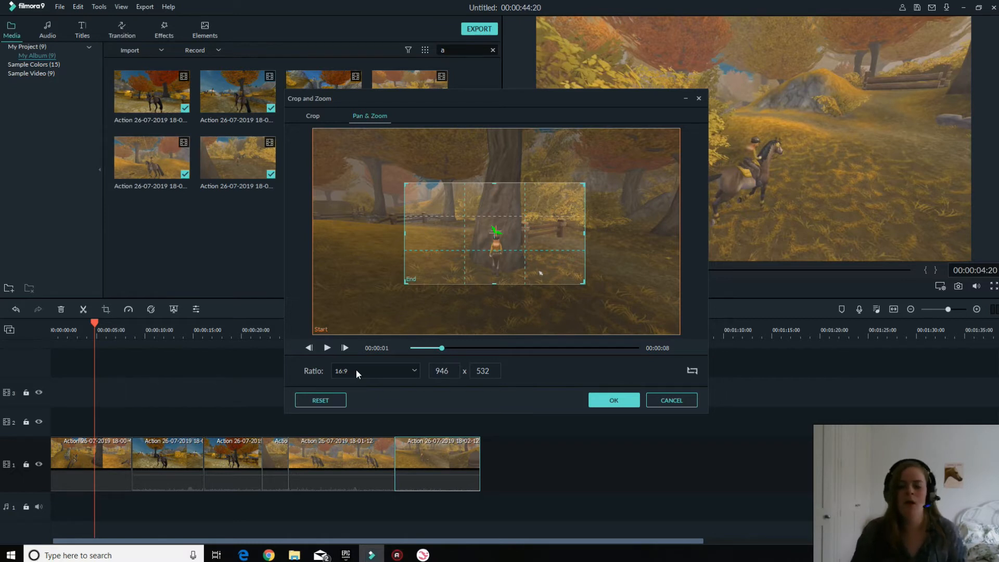
left_click(546, 333)
left_click(619, 403)
Move the playhead to 00:00:11:10 in the second clip and crop that clip to a close-up of the horse's legs.
left_click(181, 452)
left_click(155, 336)
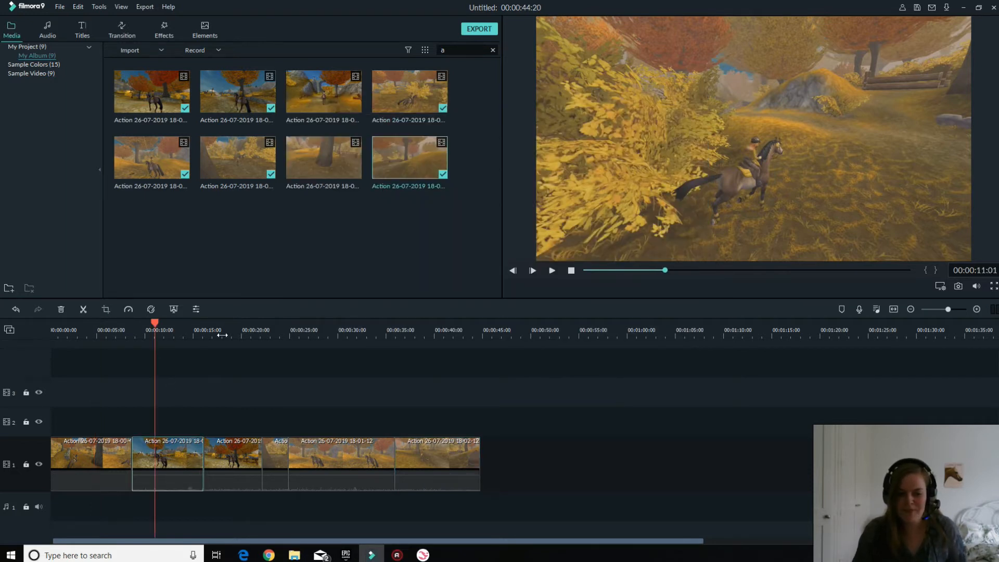
left_click(109, 327)
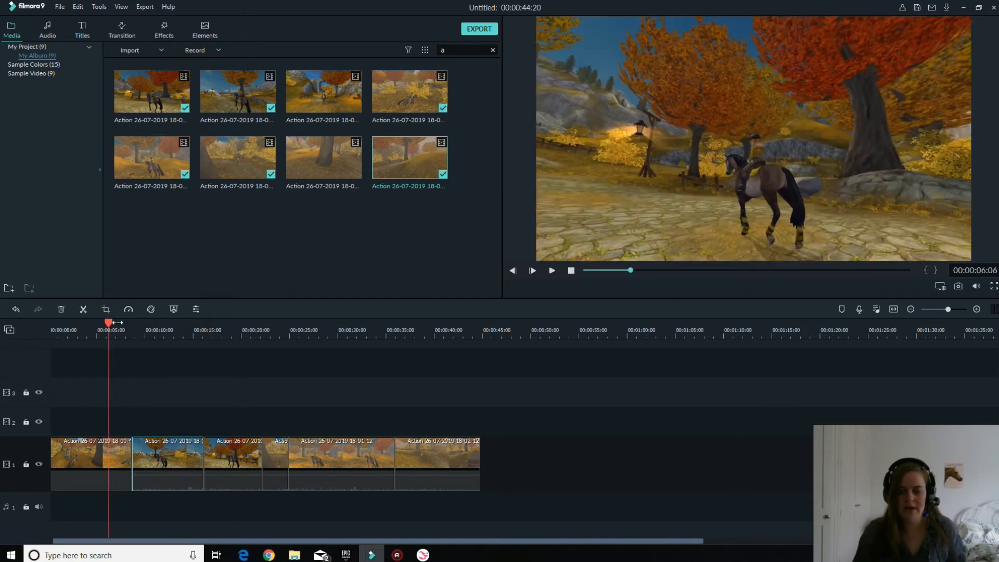
left_click(158, 333)
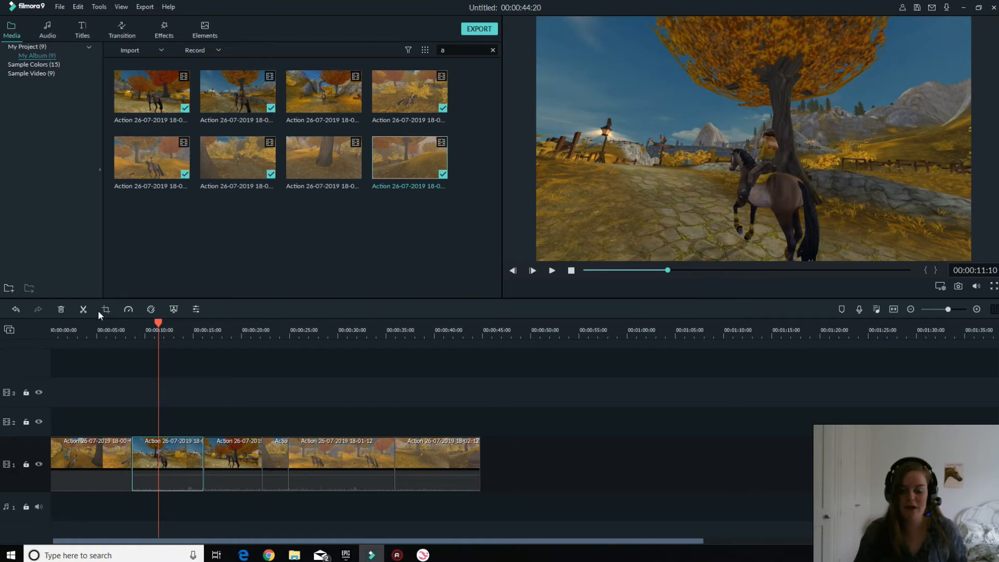
left_click(105, 309)
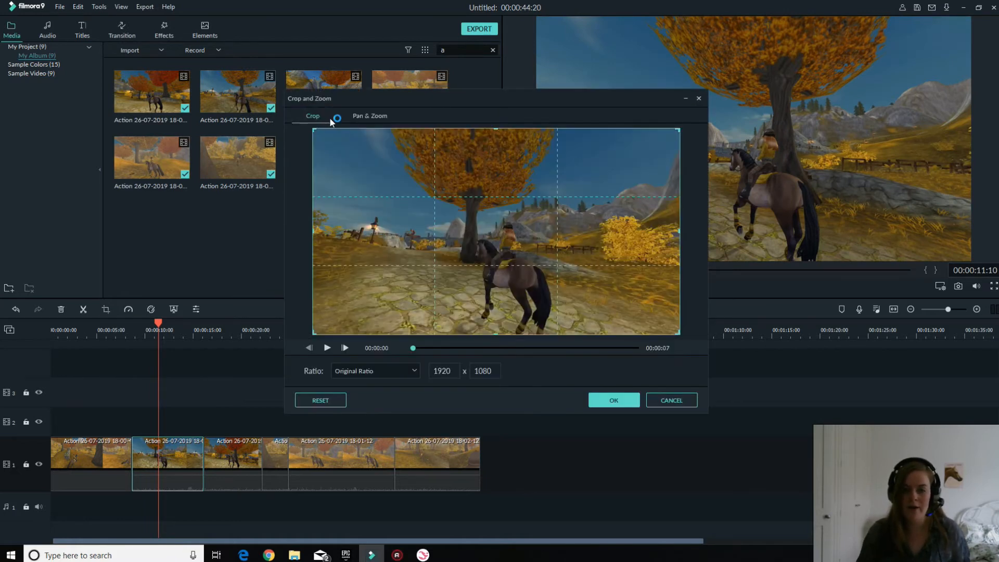
left_click_drag(677, 132, 411, 278)
left_click_drag(372, 328, 525, 338)
left_click(606, 397)
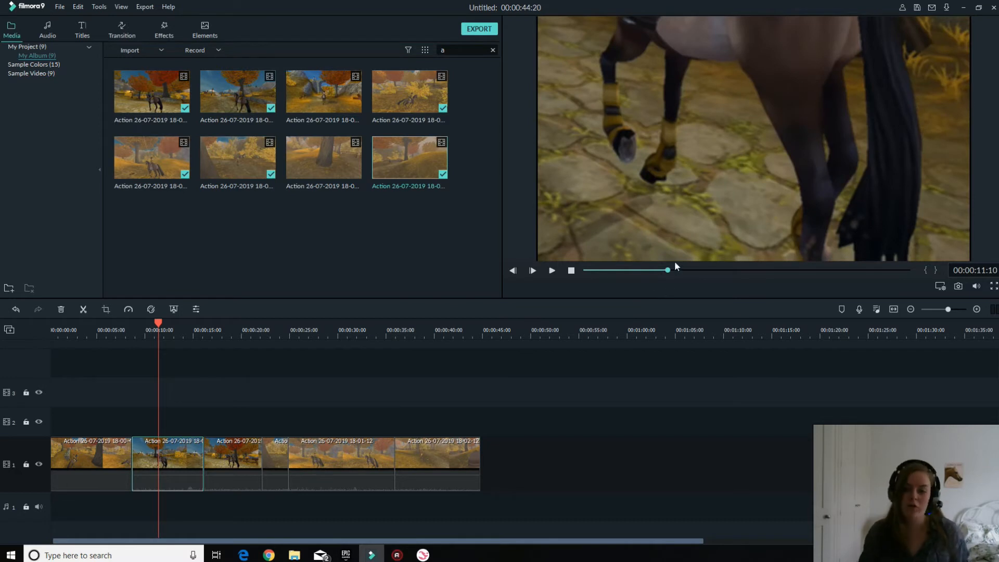
Move the playhead to 00:00:19:10 and open the Pan & Zoom settings for the third clip.
left_click(232, 344)
left_click(235, 333)
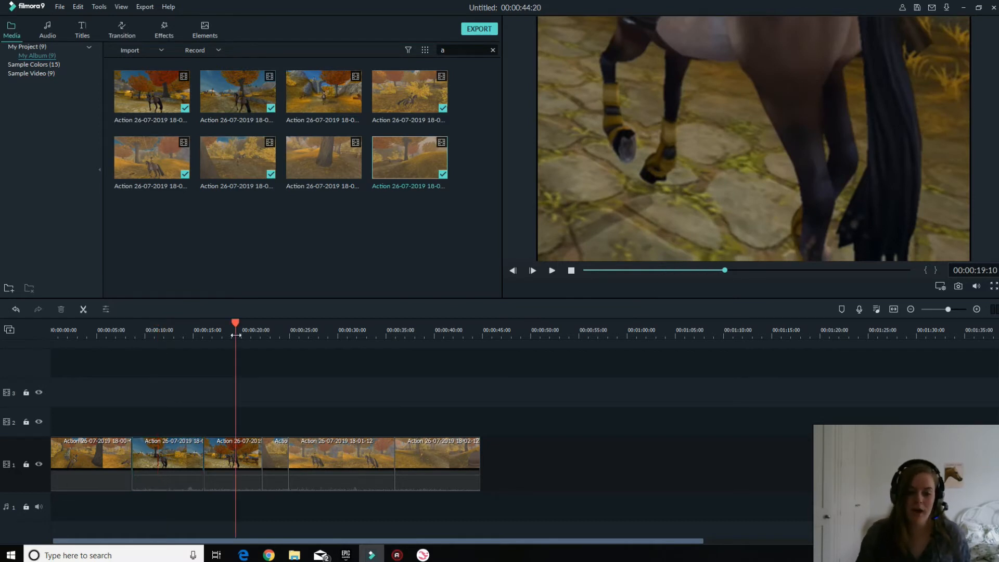
left_click(238, 457)
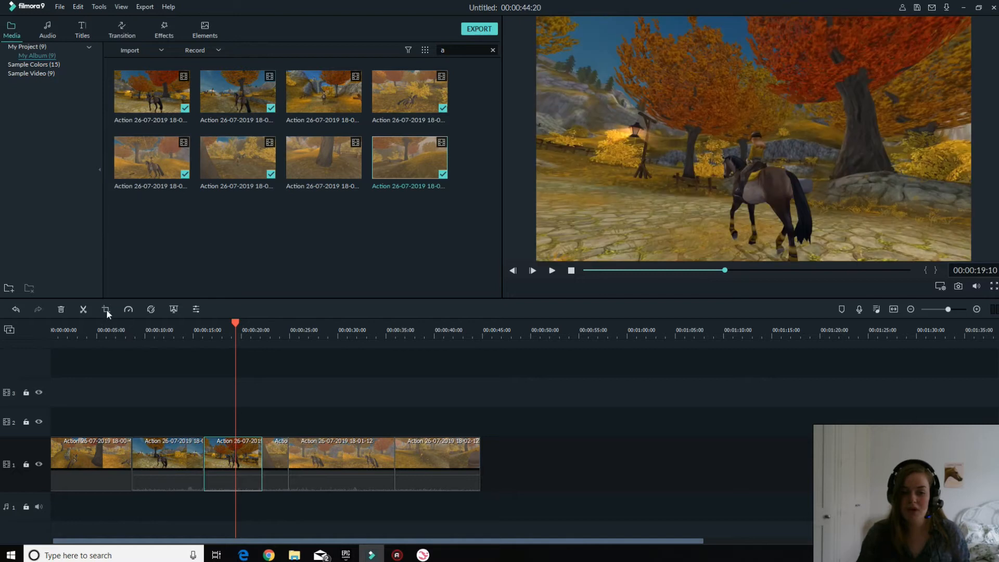
left_click(106, 309)
left_click(361, 114)
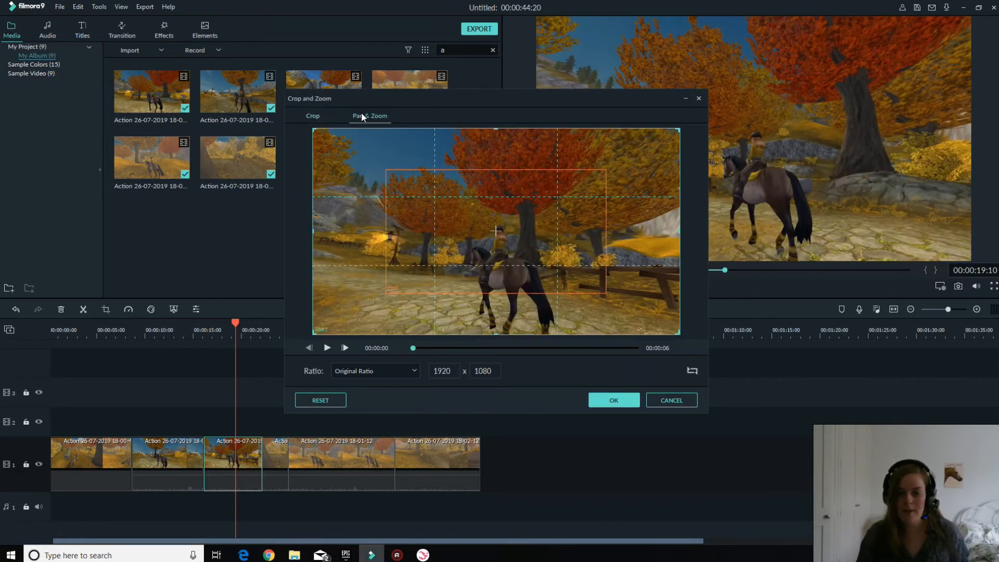
Place the end frame in the image's upper-right corner and shrink the start frame to about 1151 x 647 in the upper-left corner.
left_click_drag(477, 252, 636, 189)
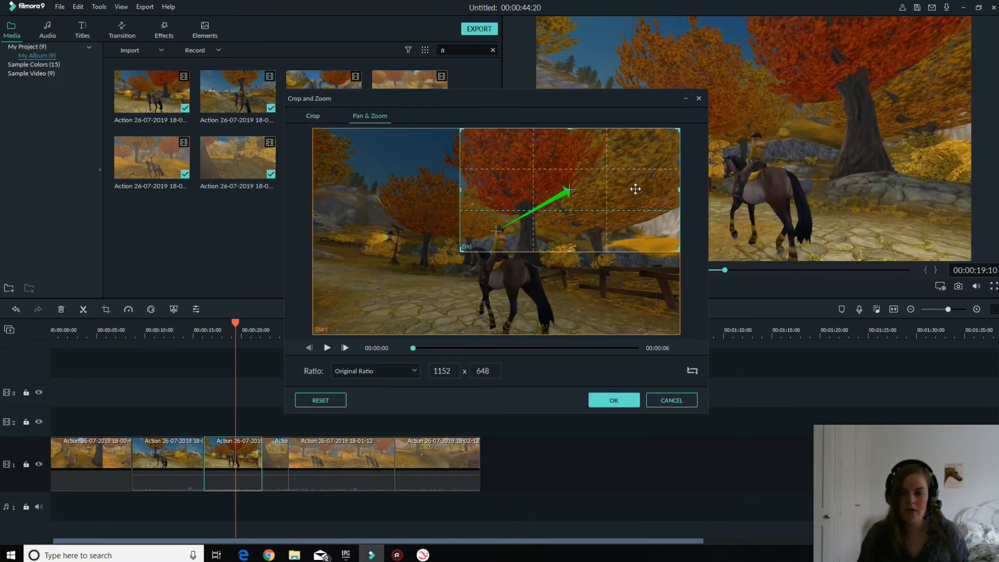
left_click(649, 294)
left_click_drag(679, 334, 531, 222)
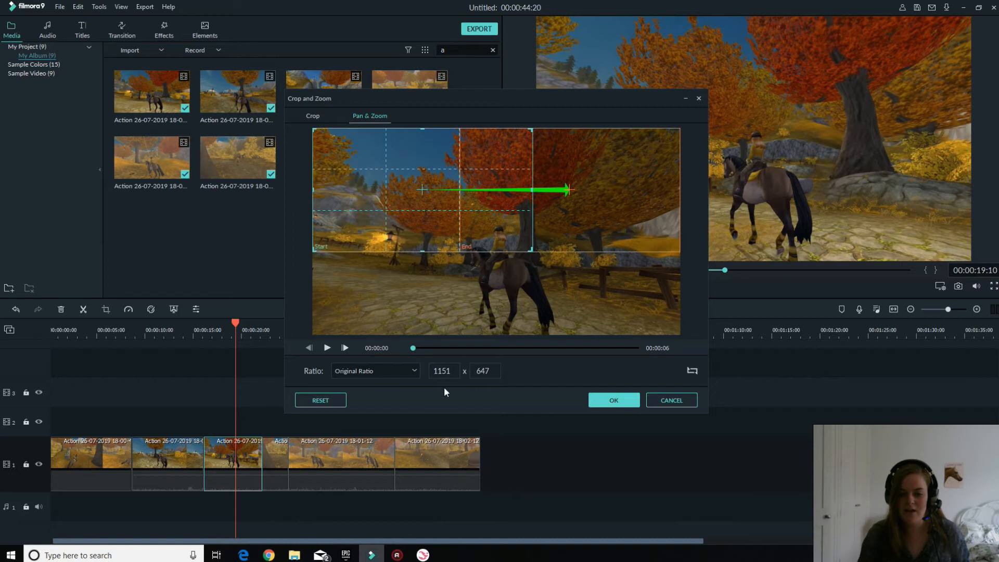
Set the start frame's width to 1152 so its size matches the end frame.
left_click(571, 232)
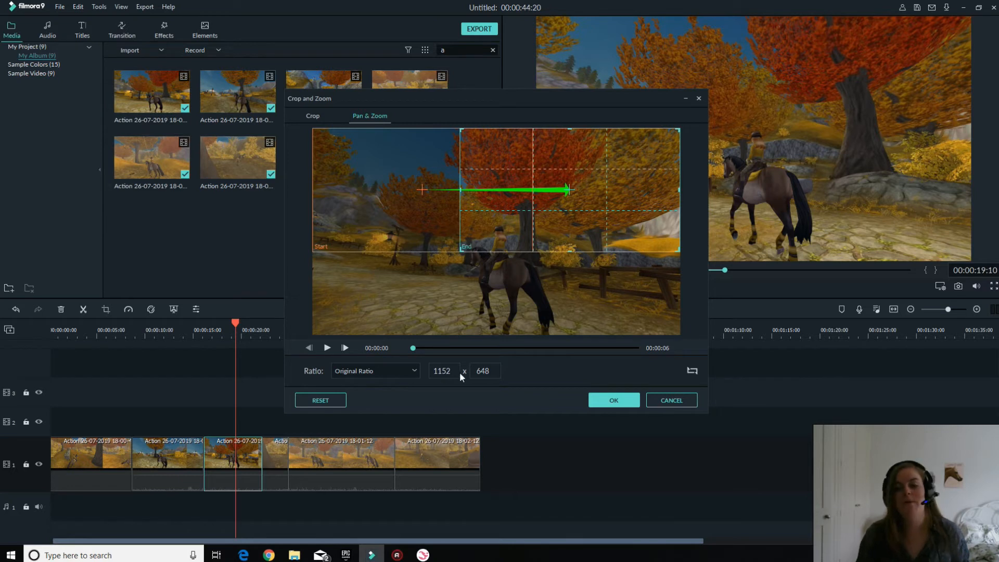
left_click(401, 226)
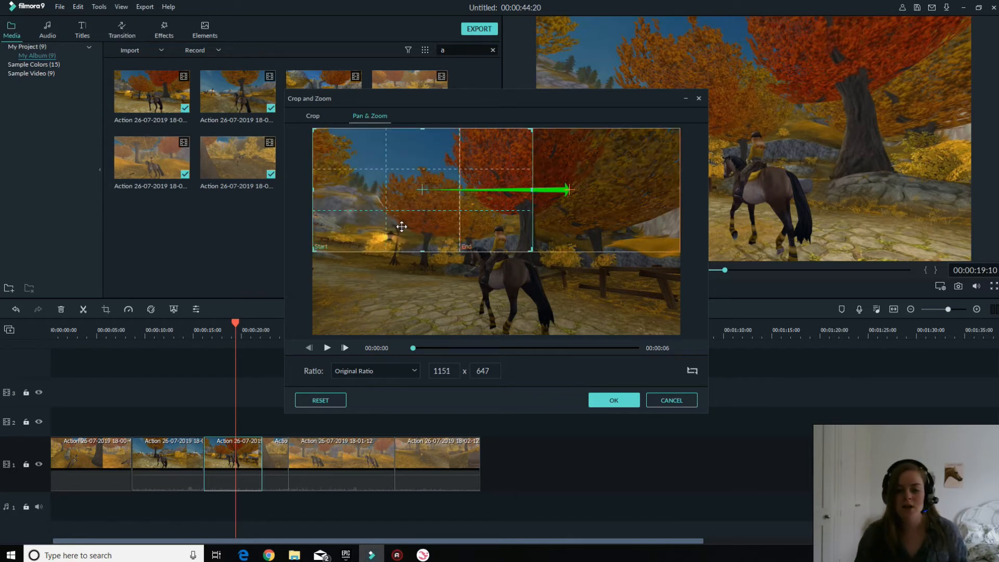
double_click(457, 371)
type("1")
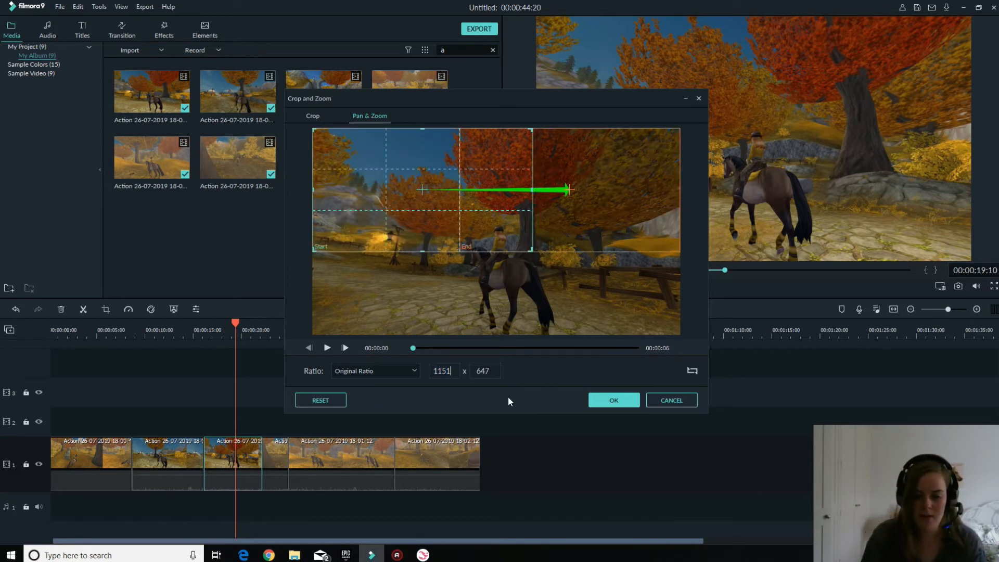
key("BackSpace")
type("2")
key("Tab")
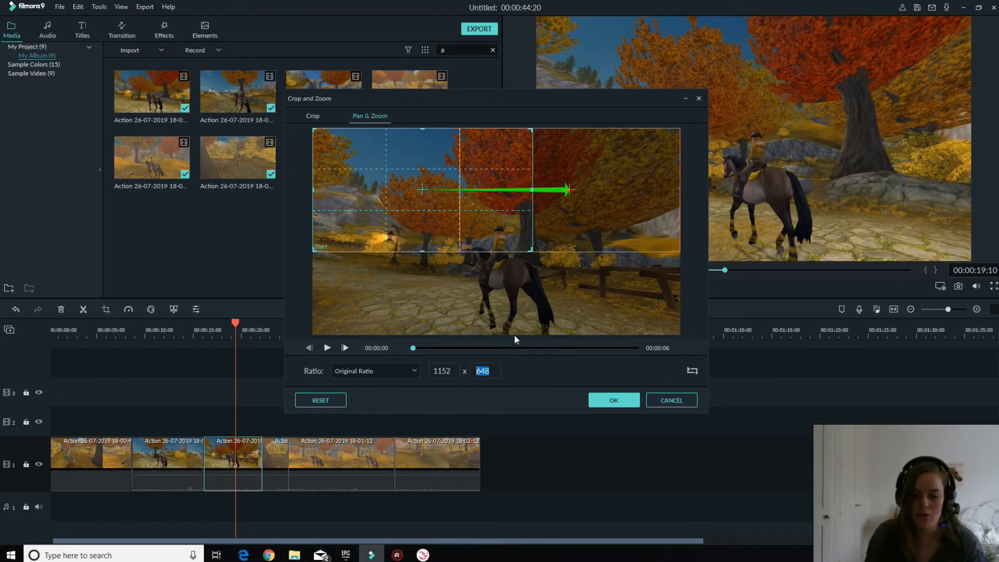
Lower both frames to the rider's height, with the start at the image's left edge and the end at its right, and apply the pan.
left_click_drag(478, 168, 429, 236)
left_click_drag(568, 200, 643, 273)
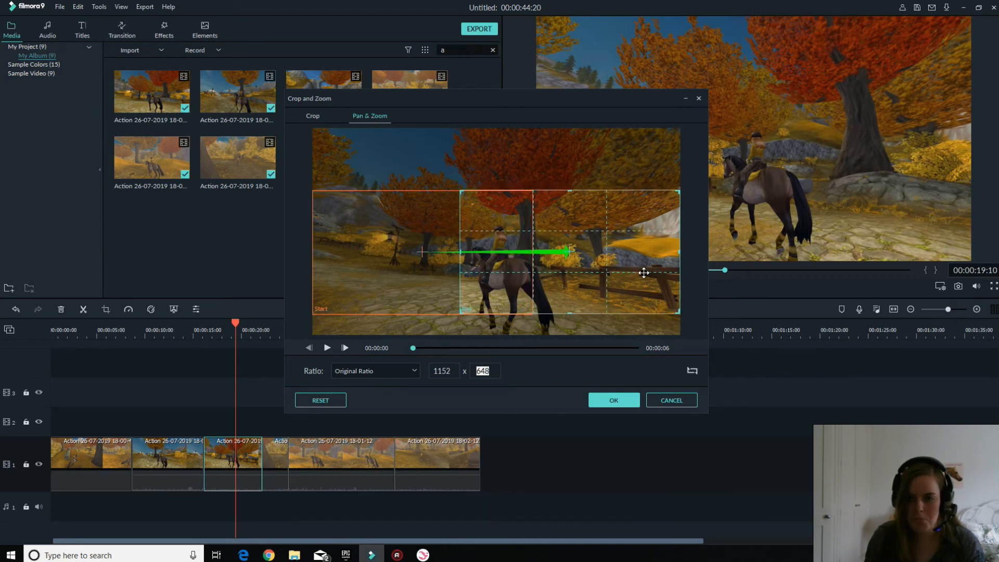
left_click(620, 400)
left_click(696, 444)
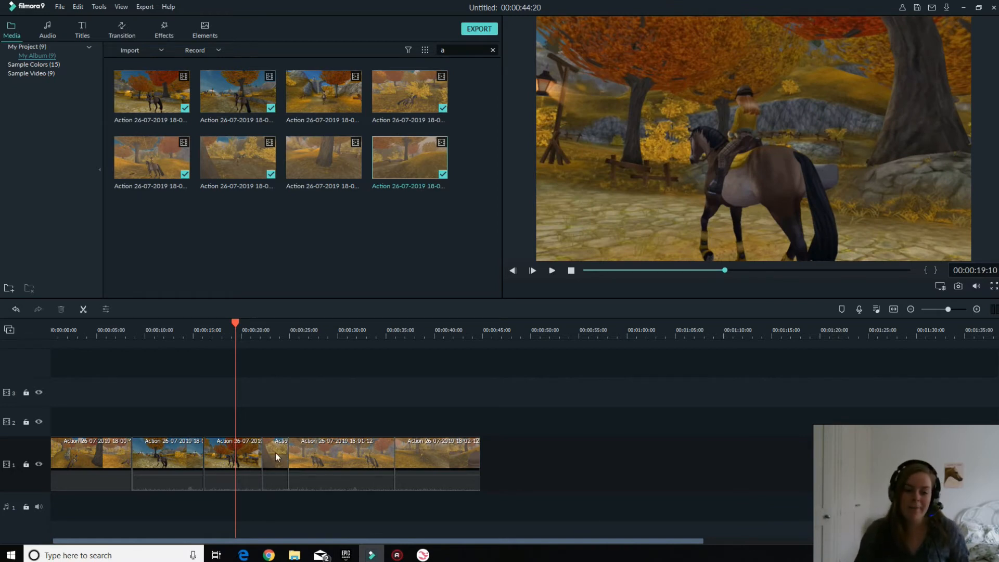
Add the favourite Dissolve transition between the first and second clips and preview it from 00:00:07:18.
left_click(113, 335)
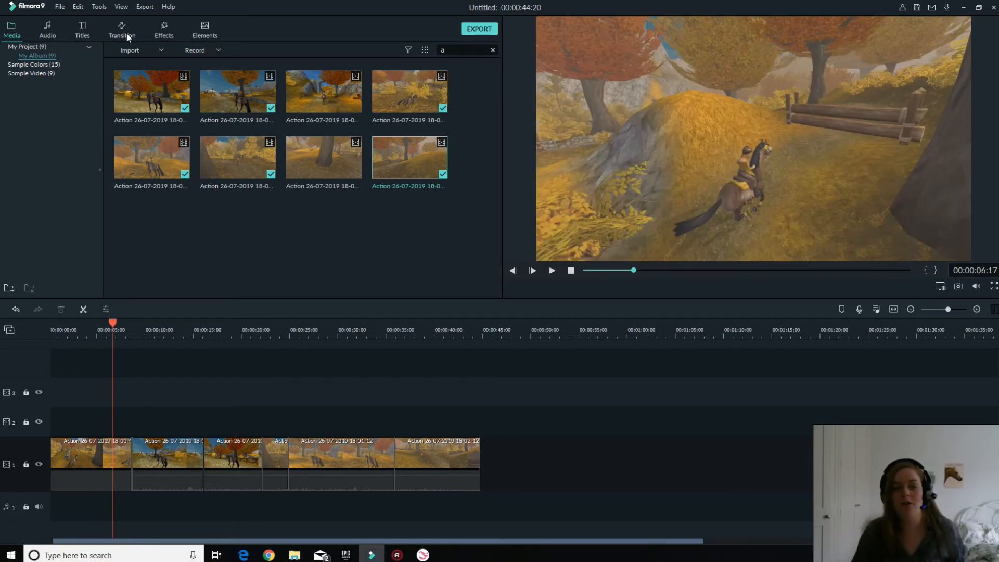
left_click(127, 33)
scroll(327, 166, "down", 6)
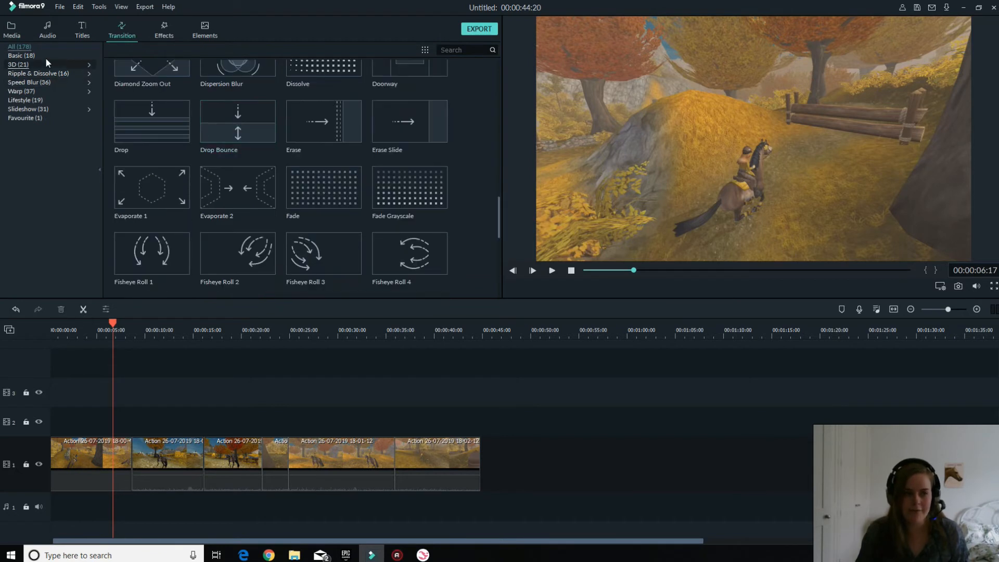
left_click(29, 118)
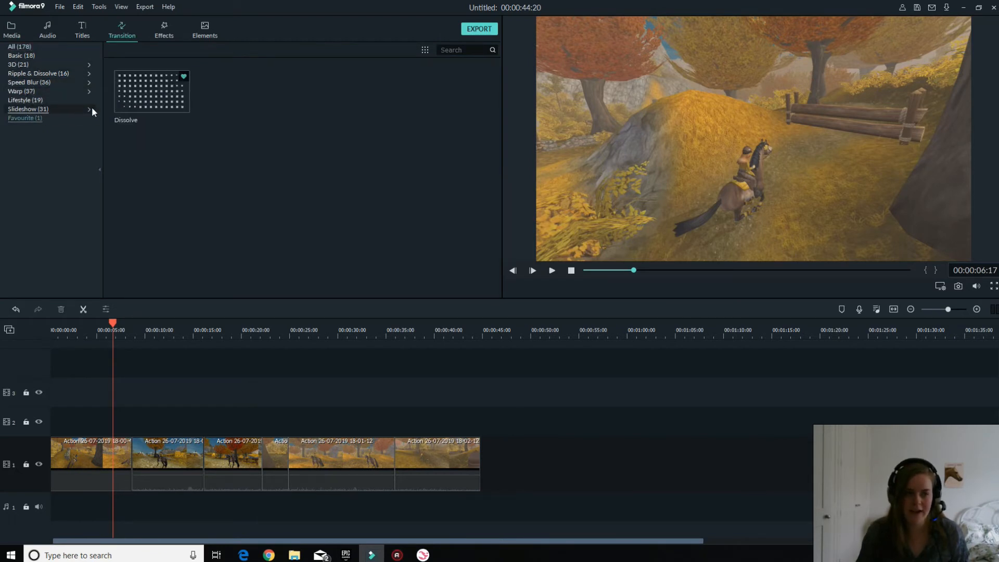
left_click_drag(150, 90, 130, 464)
left_click(123, 328)
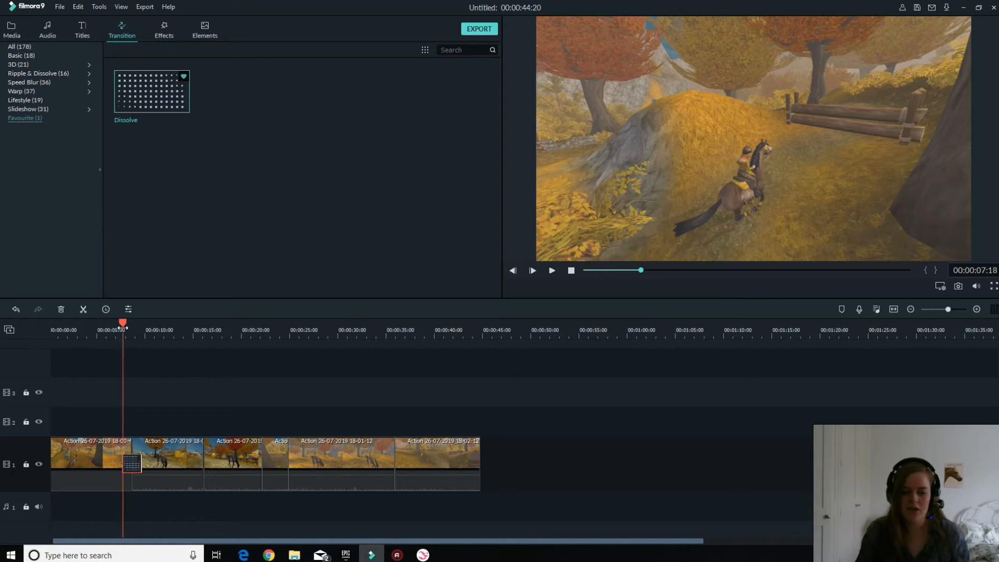
key("space")
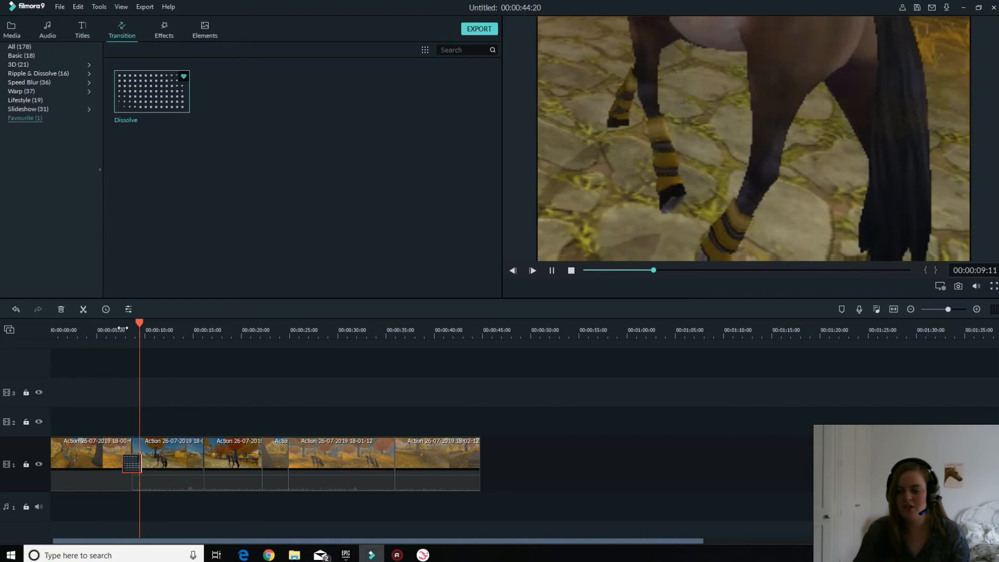
key("space")
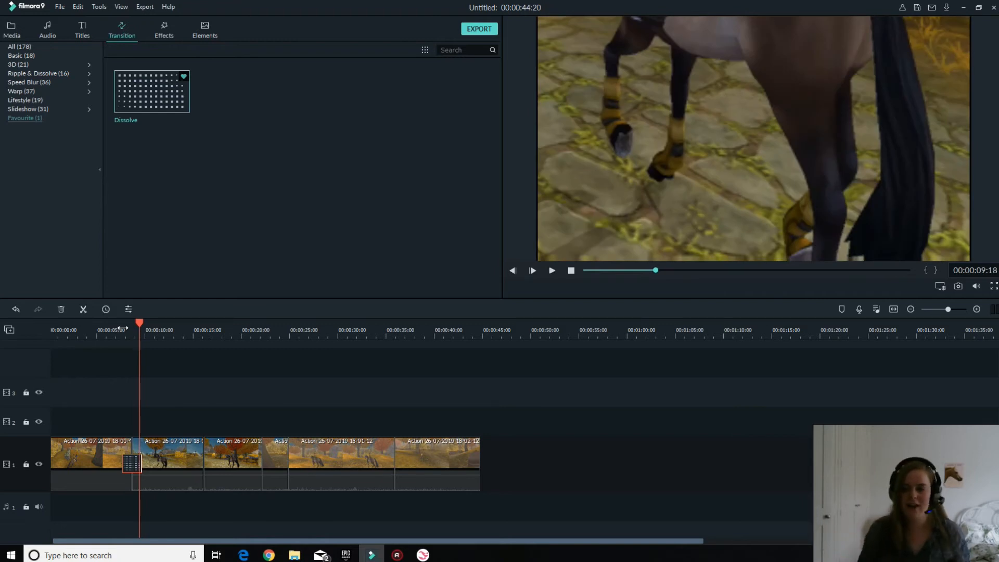
Delete the Dissolve transition between the first and second clips.
left_click(174, 408)
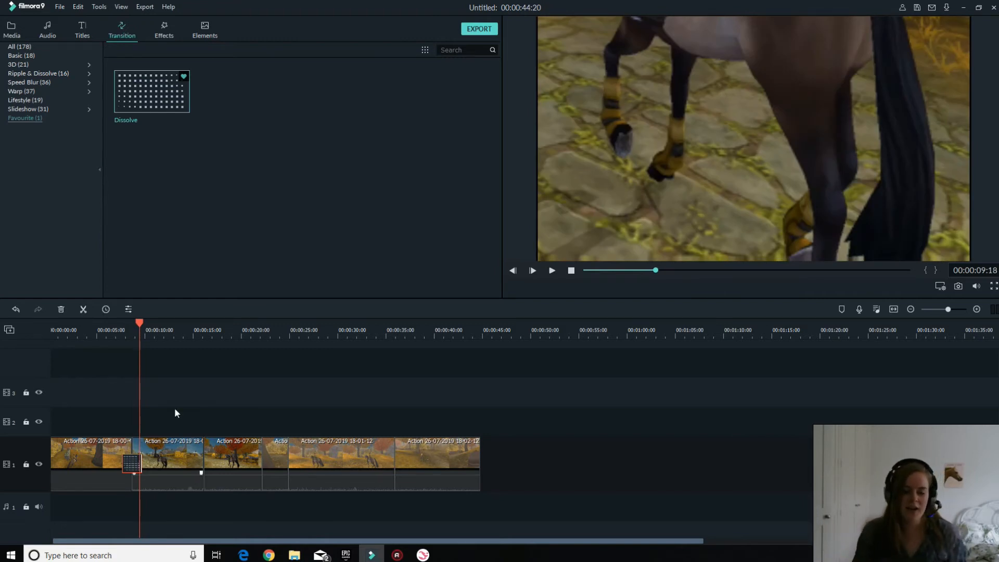
left_click(137, 462)
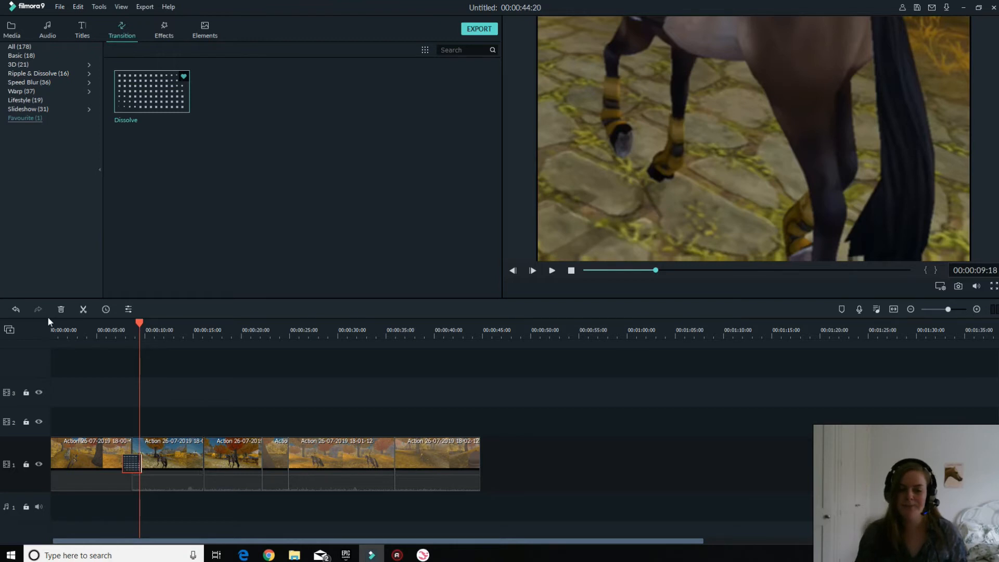
left_click(60, 310)
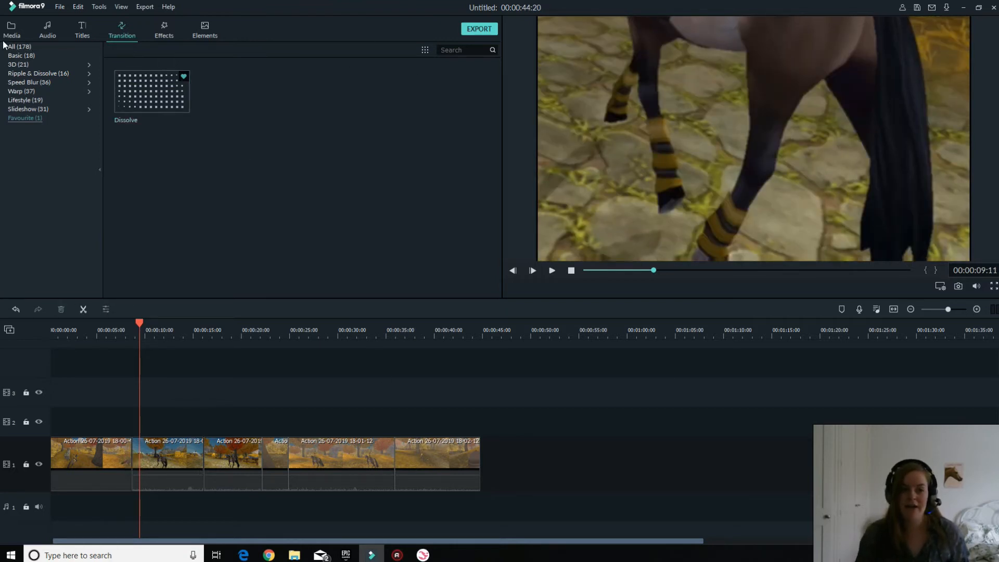
Browse the 3D, Ripple & Dissolve, Speed Blur, Lifestyle and Basic transition categories.
left_click(4, 45)
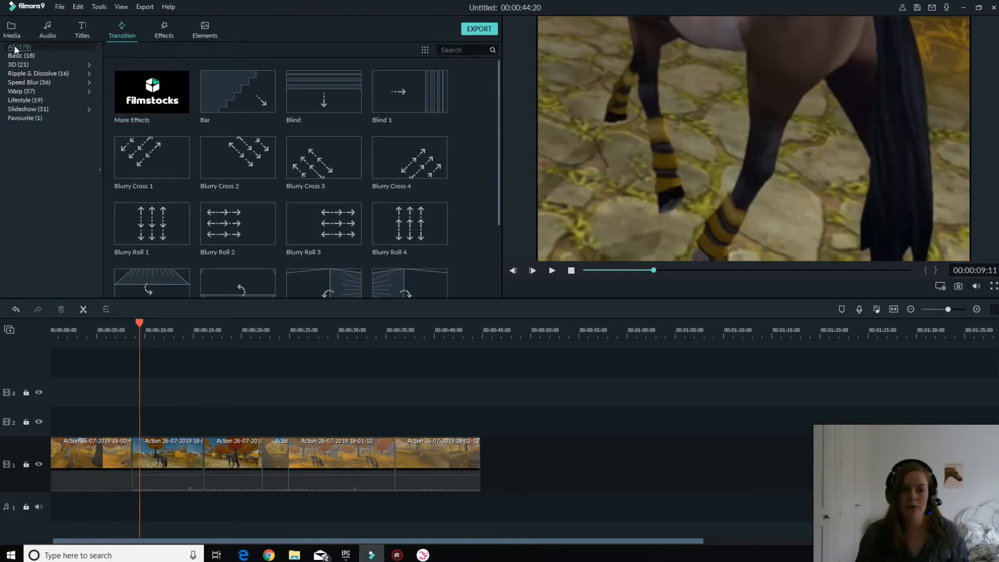
left_click(52, 63)
scroll(335, 159, "down", 3)
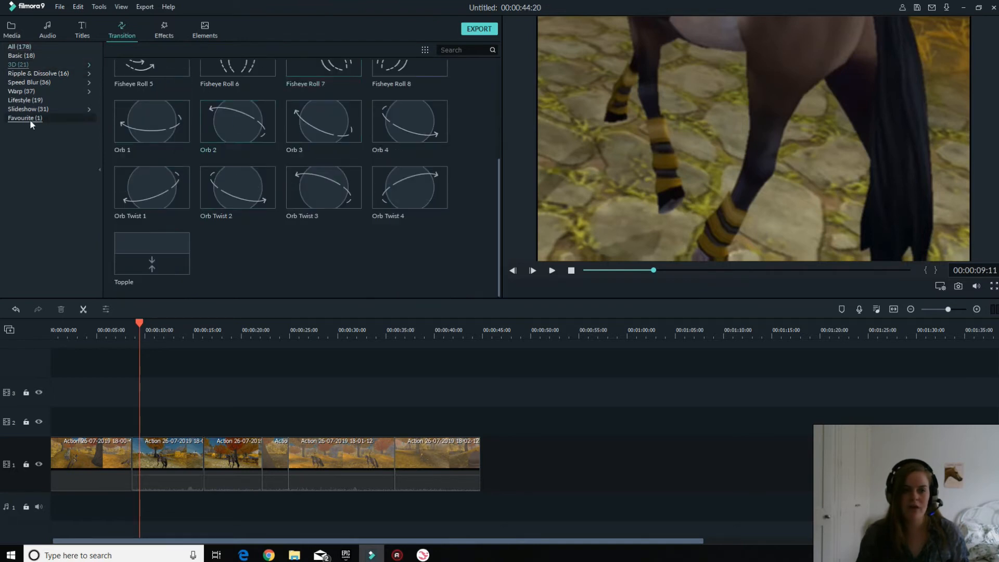
left_click(38, 74)
scroll(243, 141, "down", 2)
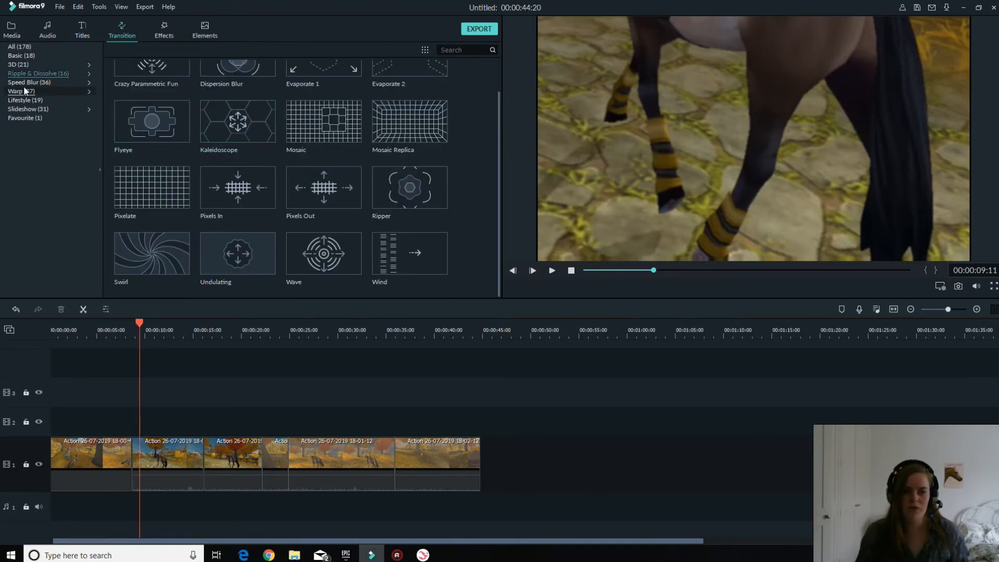
left_click(26, 83)
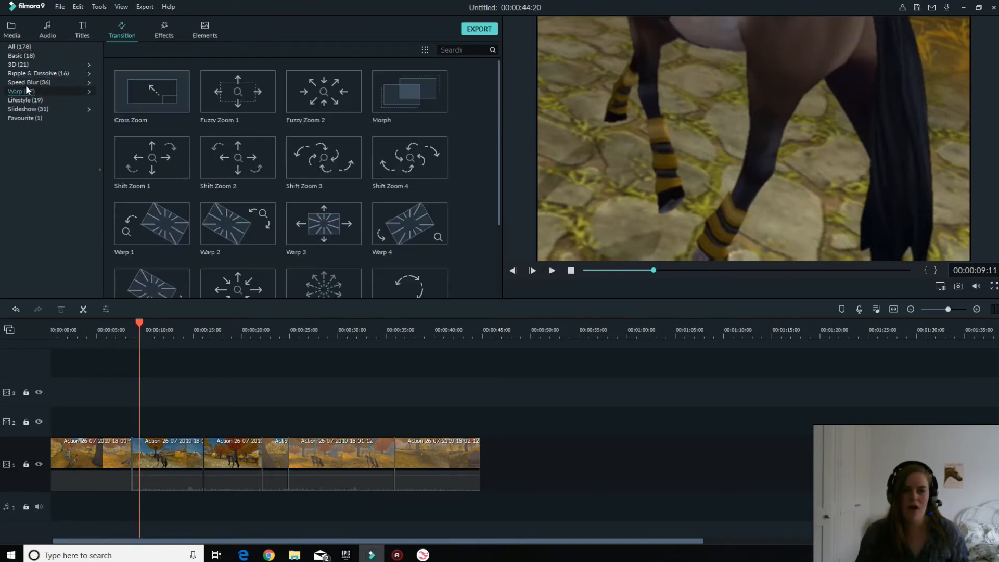
scroll(243, 132, "down", 5)
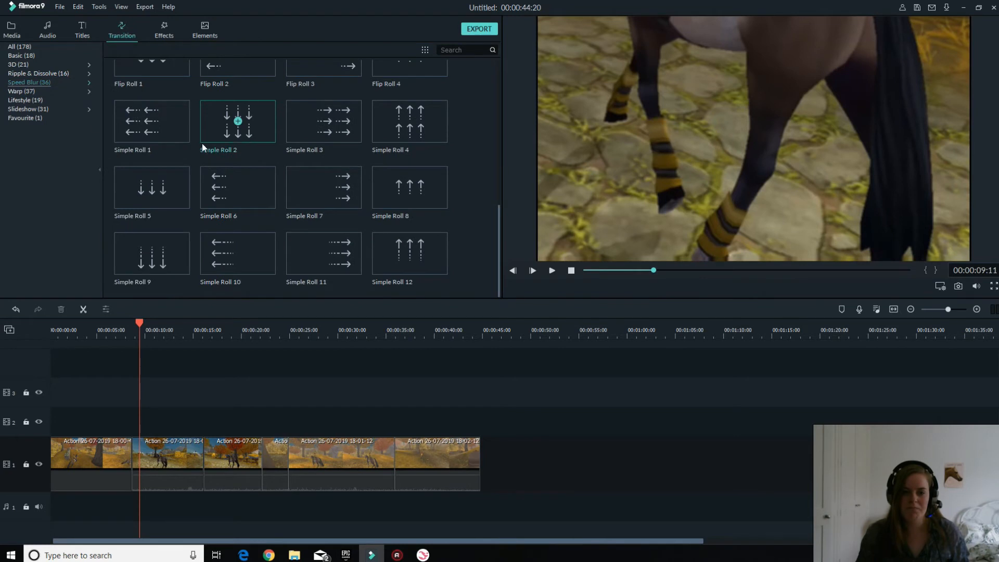
left_click(63, 100)
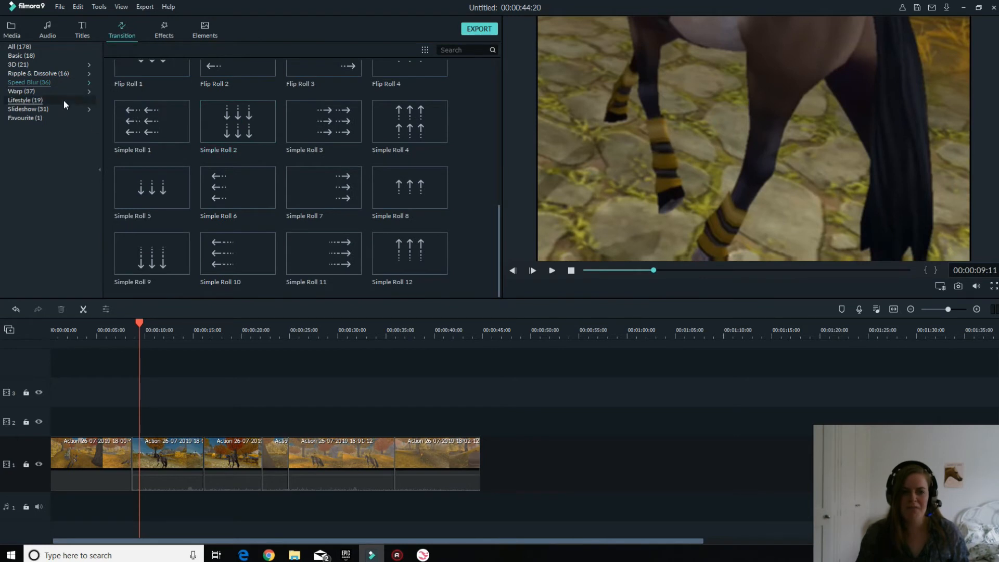
scroll(317, 213, "down", 2)
scroll(220, 269, "up", 2)
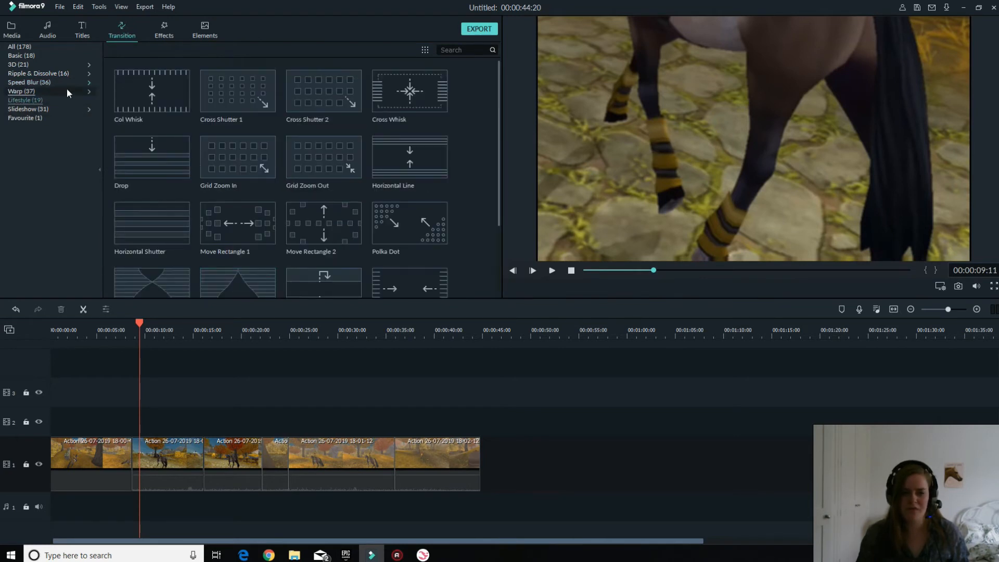
left_click(61, 57)
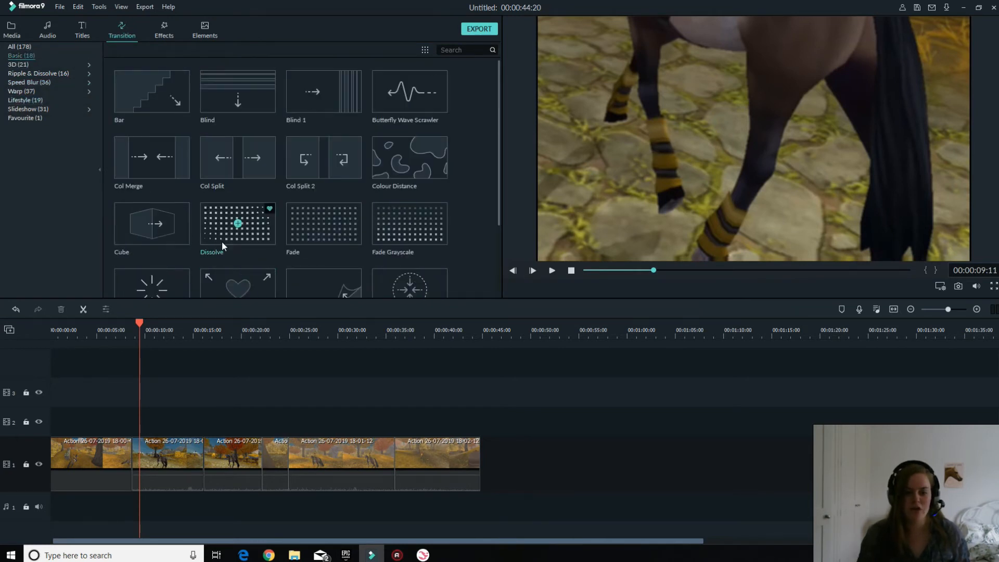
scroll(222, 241, "down", 2)
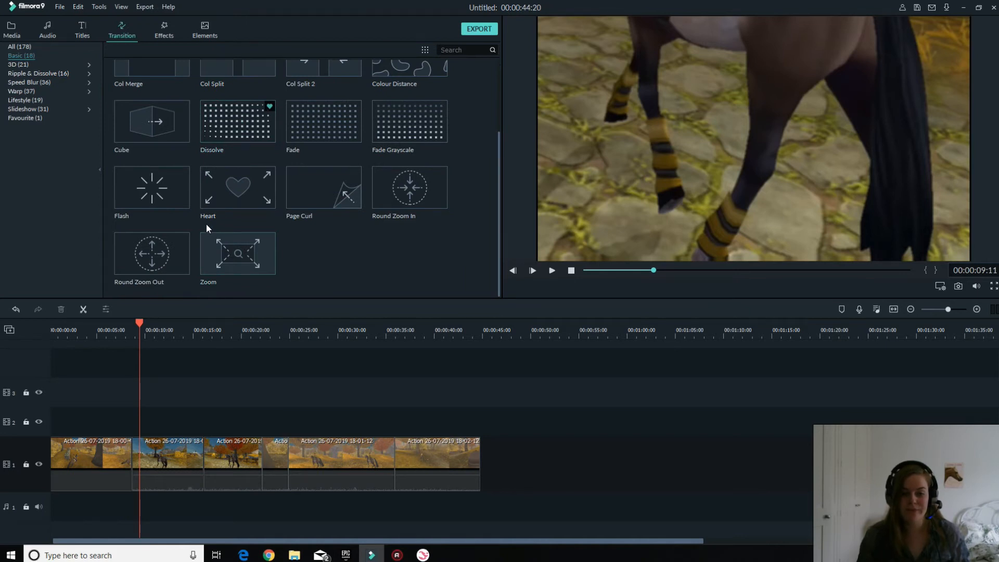
scroll(206, 227, "up", 2)
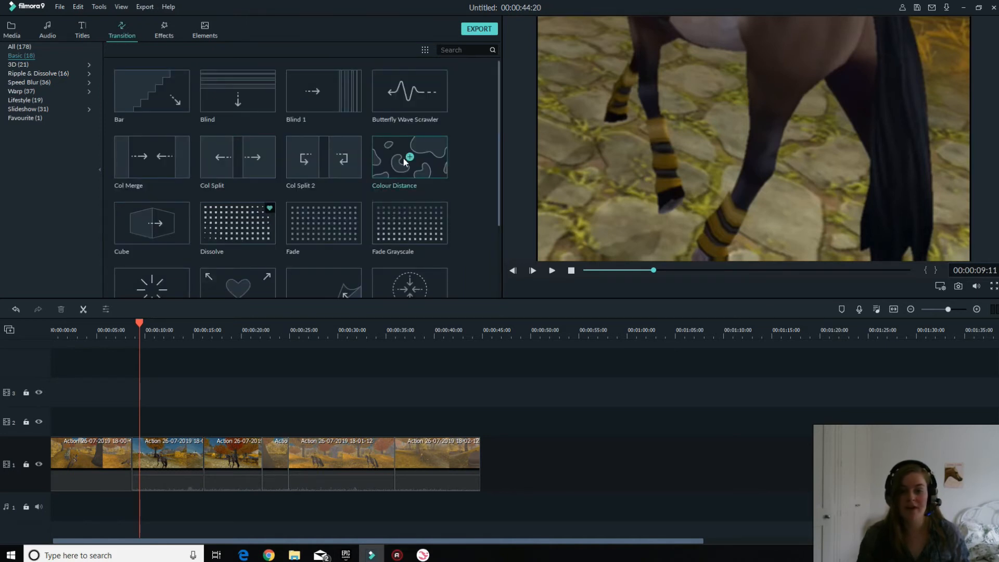
Add Dissolve transitions at the start of the first clip and at all five cuts between the clips.
left_click_drag(238, 223, 60, 463)
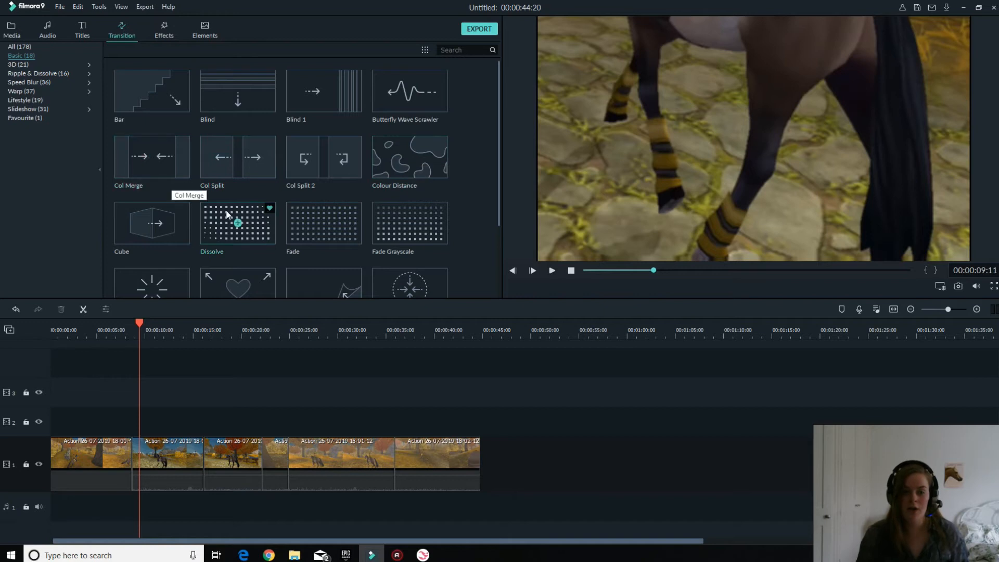
left_click_drag(195, 250, 134, 462)
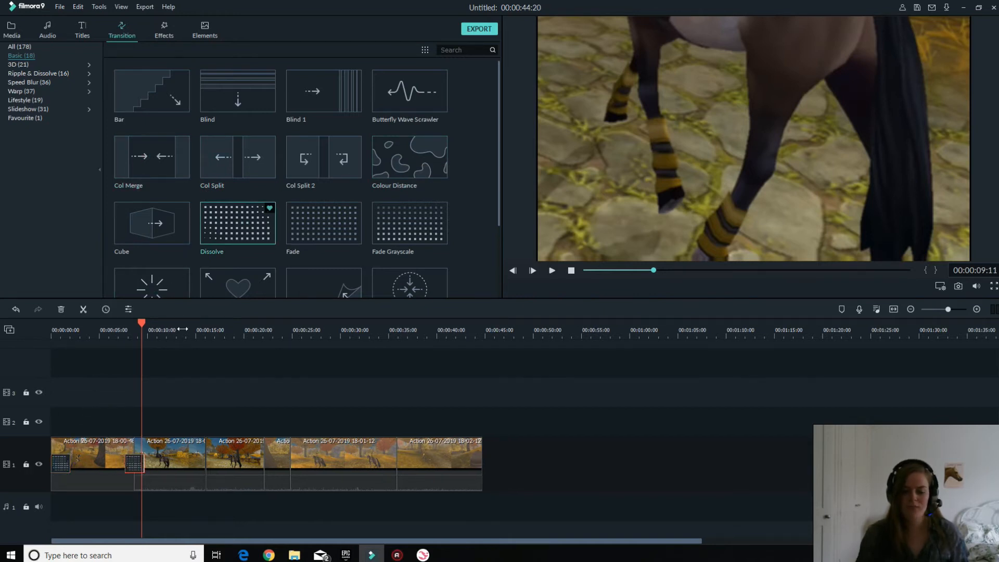
left_click_drag(237, 223, 203, 463)
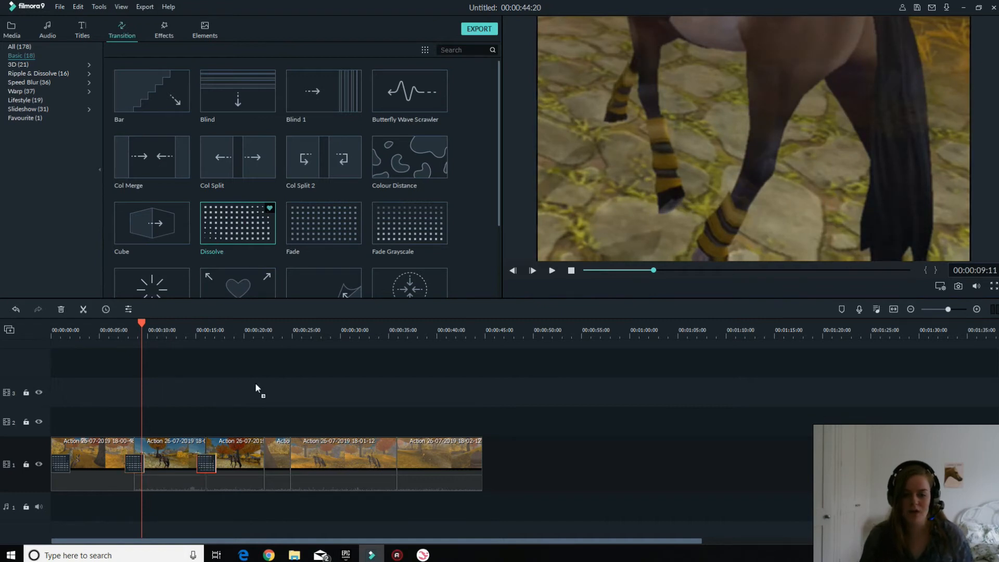
left_click_drag(270, 466, 264, 466)
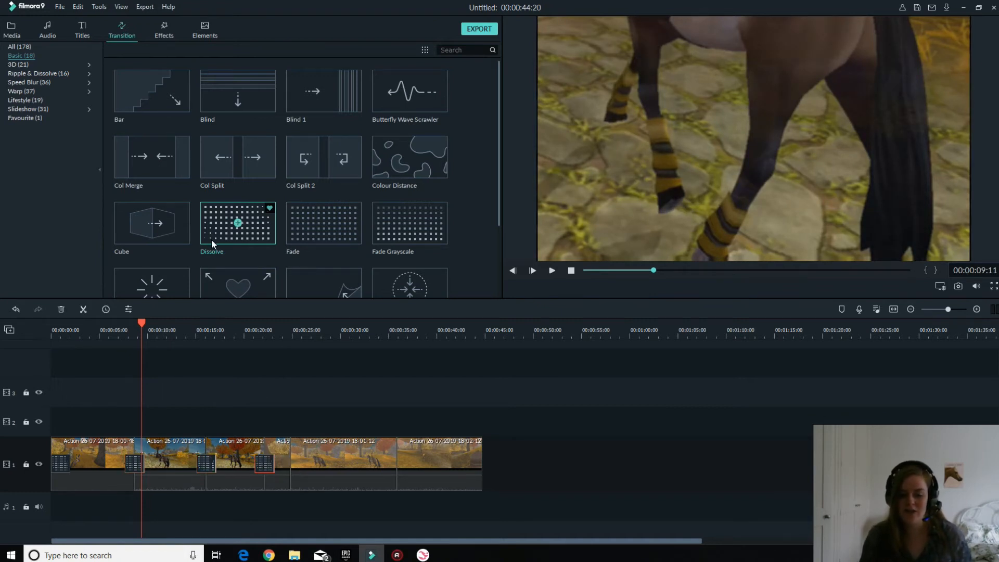
left_click_drag(211, 239, 290, 462)
left_click_drag(224, 246, 395, 469)
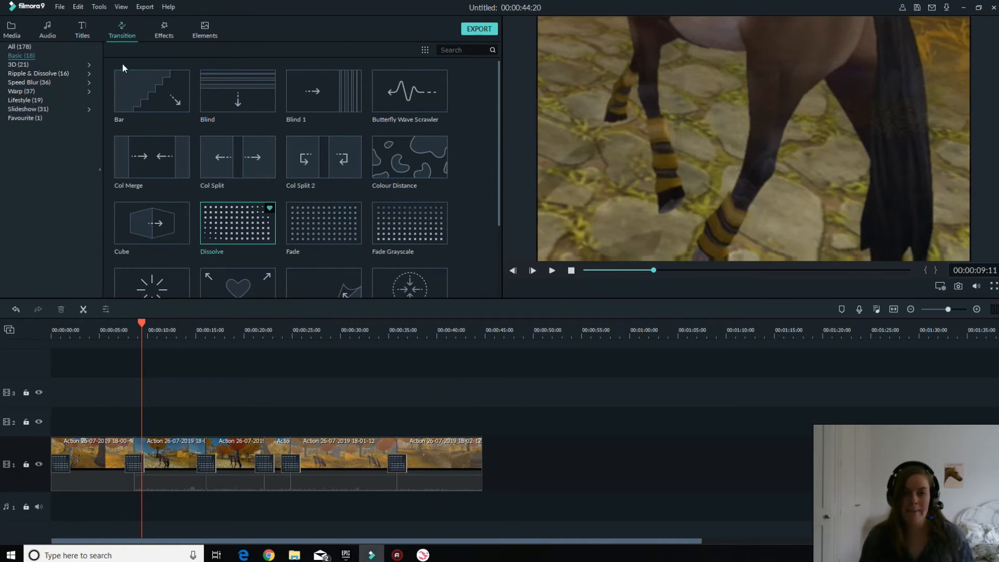
Browse the Bokeh Blurs, Lens Flares, Damaged Film and Tv Static effects, previewing Bad TV Signal and Strong Glitch.
left_click(165, 31)
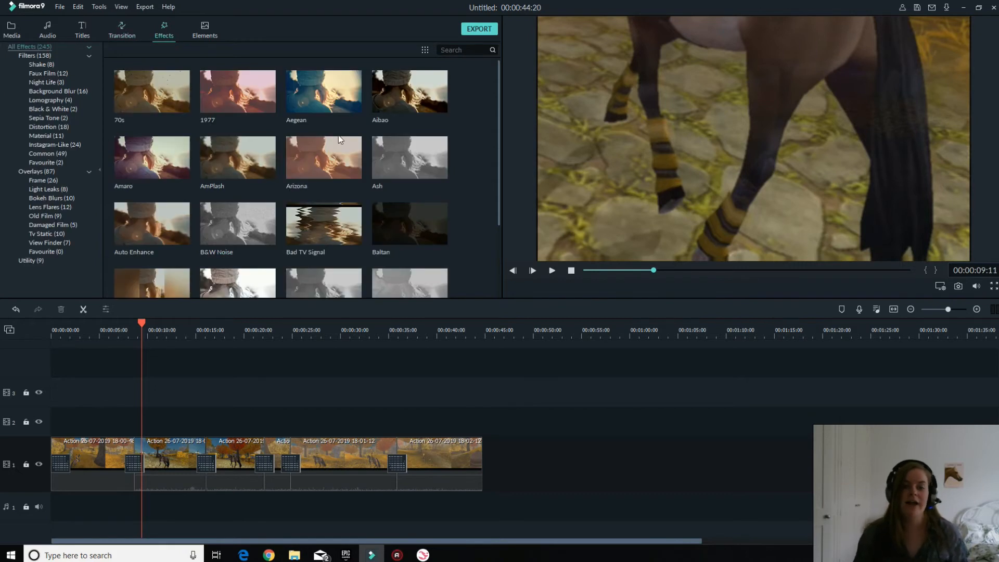
left_click(351, 240)
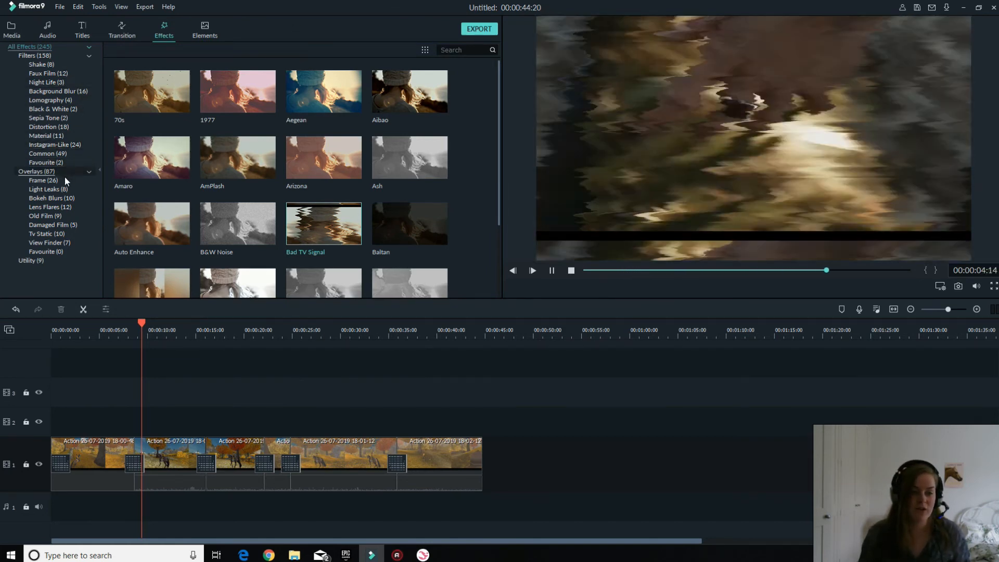
left_click(57, 199)
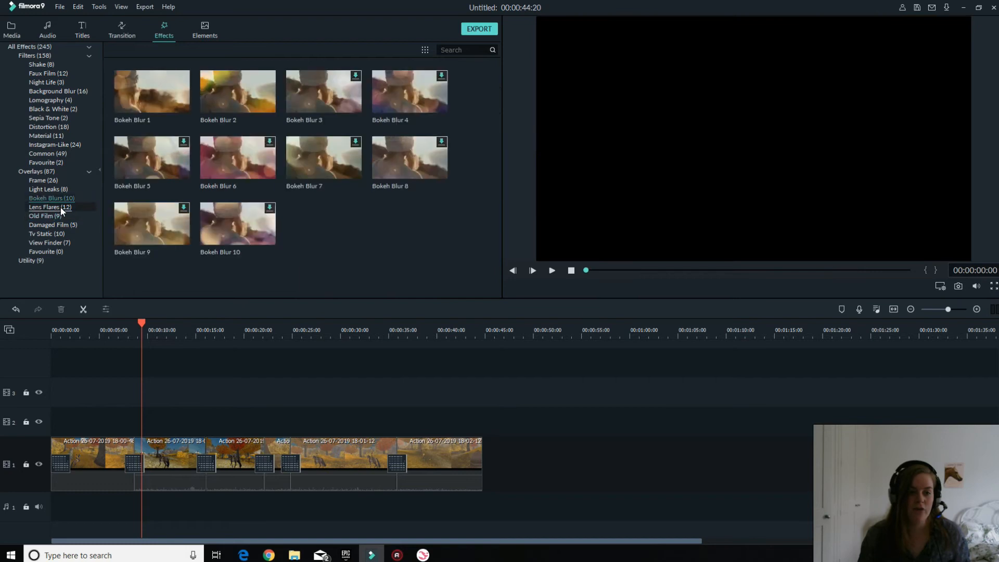
left_click(61, 206)
left_click(173, 107)
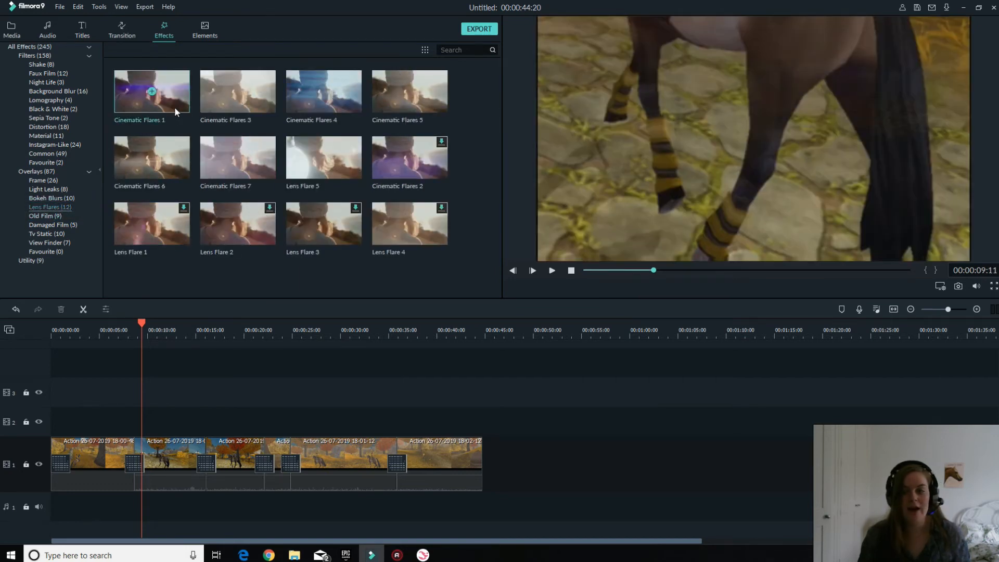
left_click(66, 224)
left_click(66, 234)
mouse_move(219, 88)
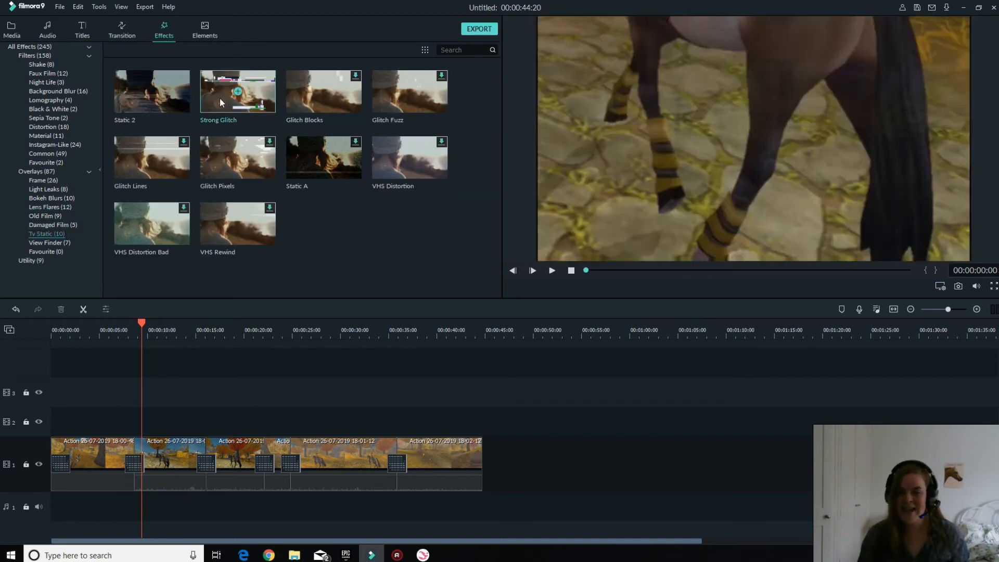
double_click(219, 99)
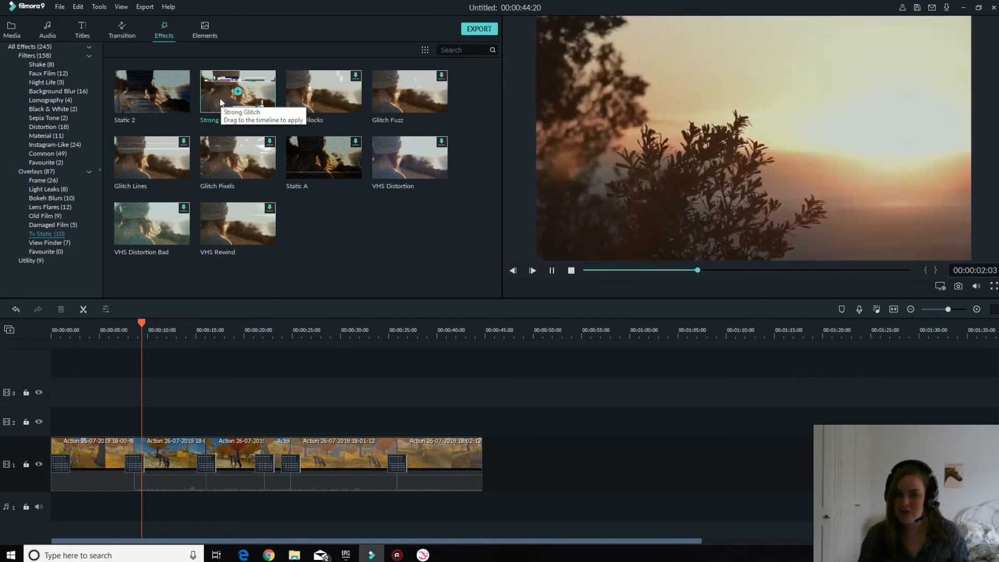
Look through the Damaged Film, Bokeh Blurs and Lens Flares overlays and the Black & White and Sepia Tone filters.
left_click(60, 216)
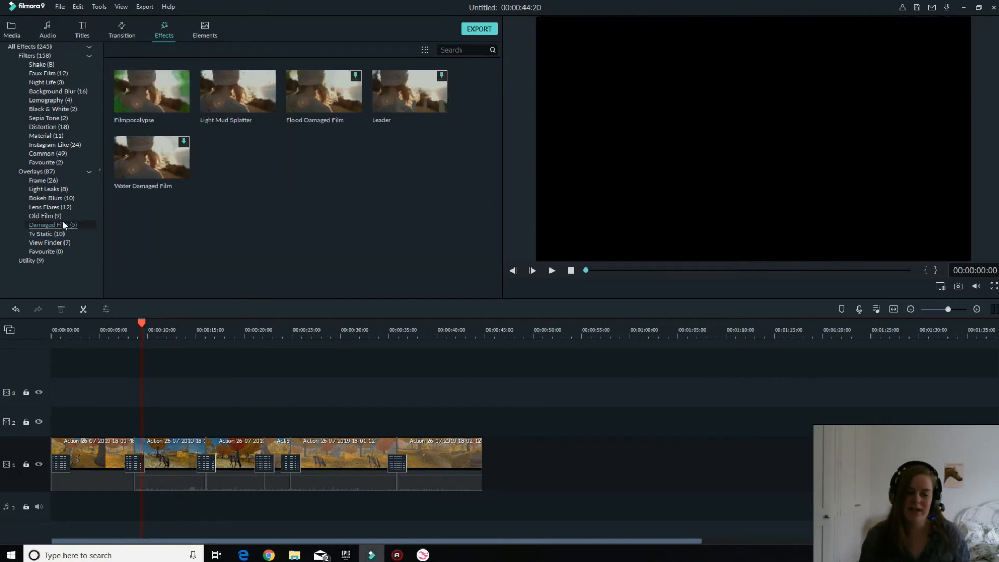
left_click(78, 198)
left_click(76, 207)
left_click(75, 198)
left_click(85, 108)
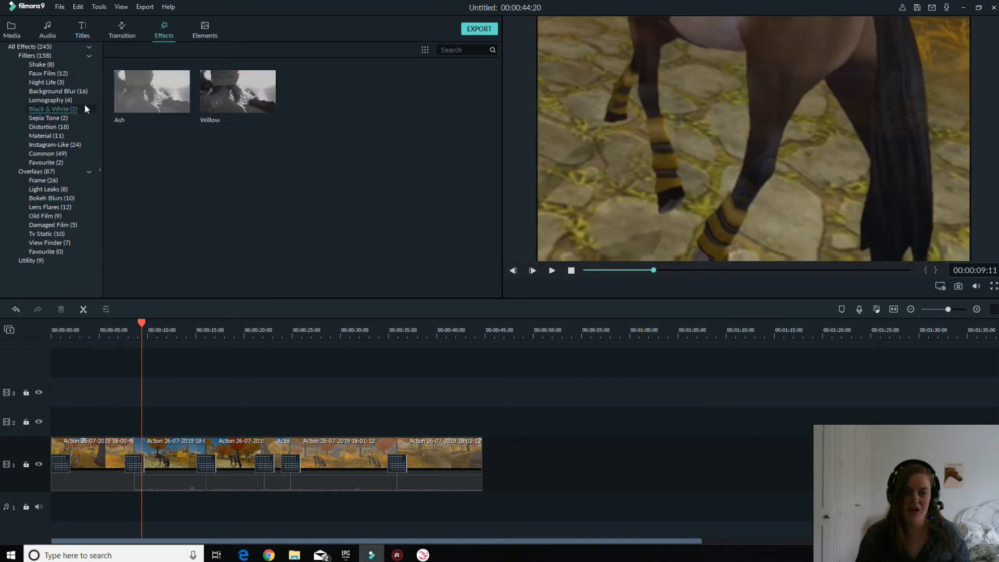
left_click(65, 117)
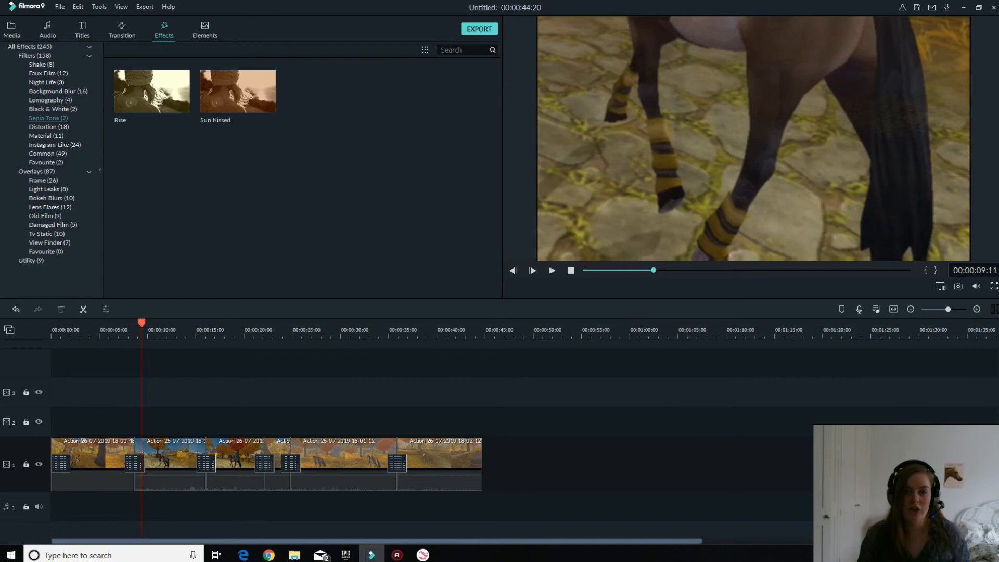
Find the Square Blur effect by searching "squar", place it on video track 2 above the second clip and extend it to that clip's end.
type("squa")
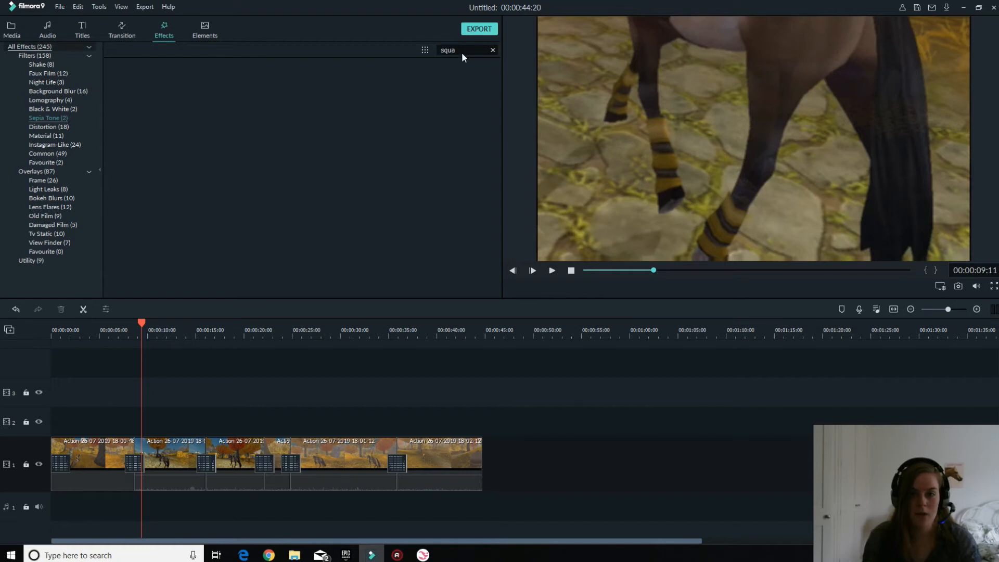
type("r")
left_click_drag(133, 104, 135, 432)
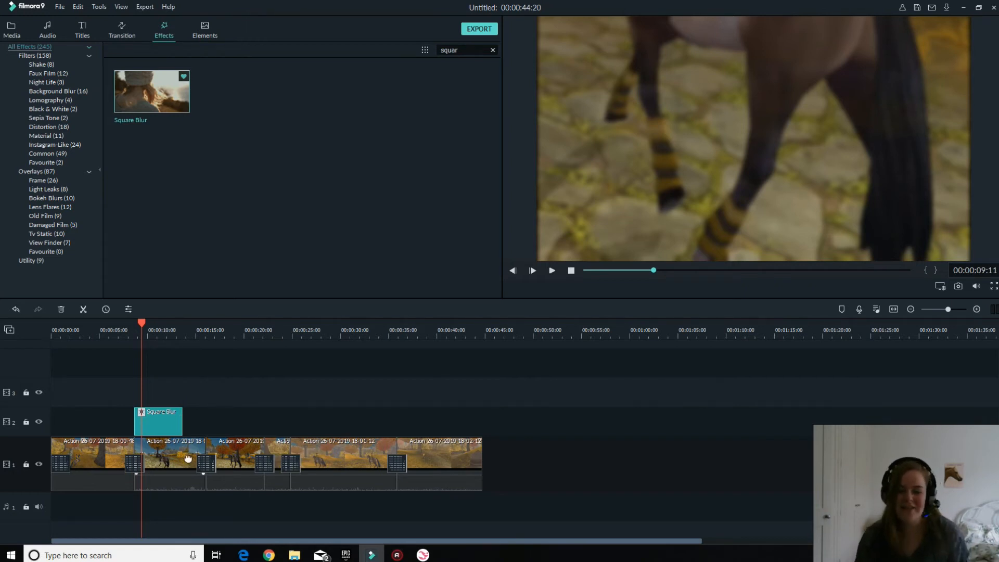
left_click_drag(179, 425, 206, 425)
left_click(133, 331)
left_click(329, 387)
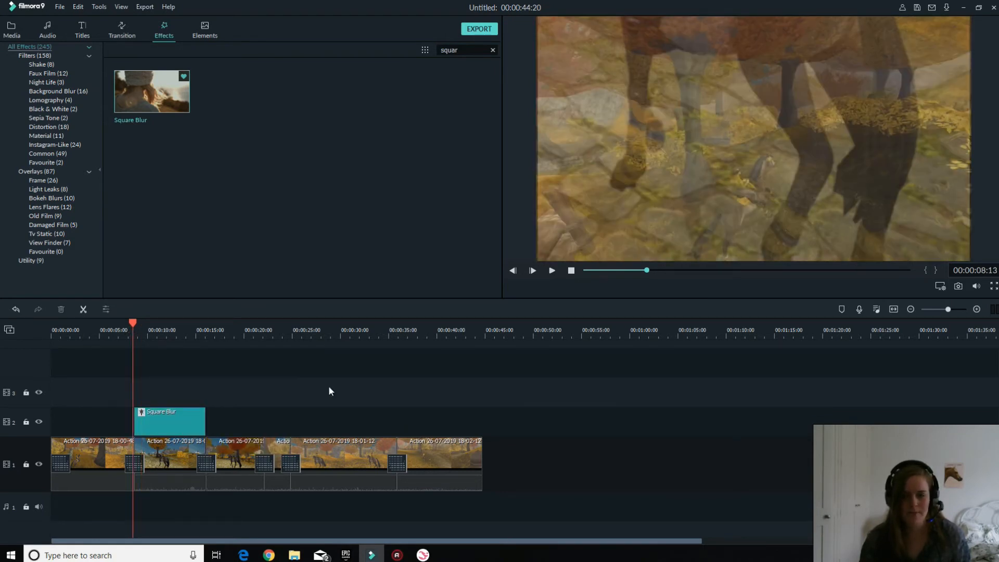
left_click(491, 50)
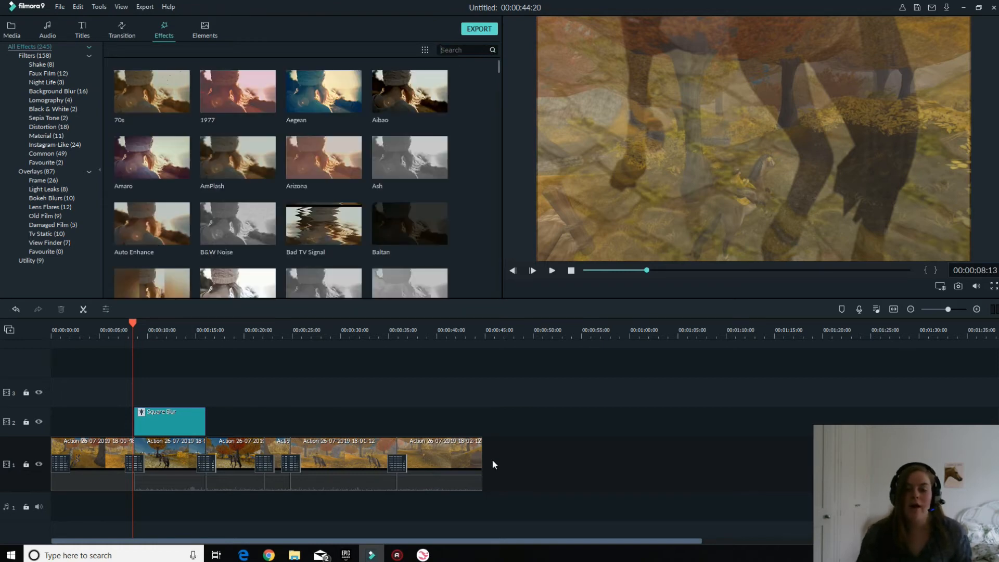
Compare the first clip without the blur to the second clip under Square Blur at 00:00:06:07 and 00:00:10:14.
left_click(83, 447)
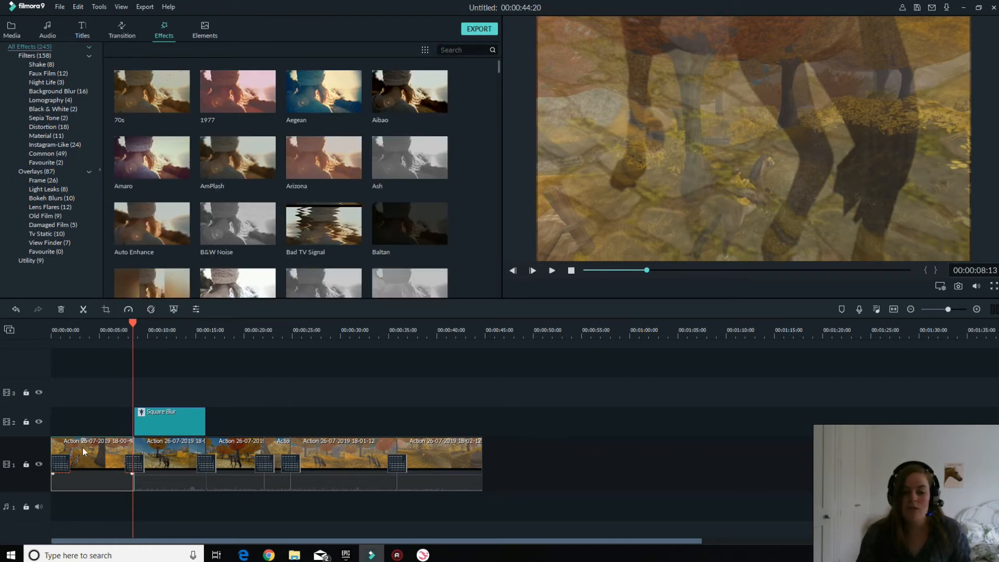
left_click(109, 348)
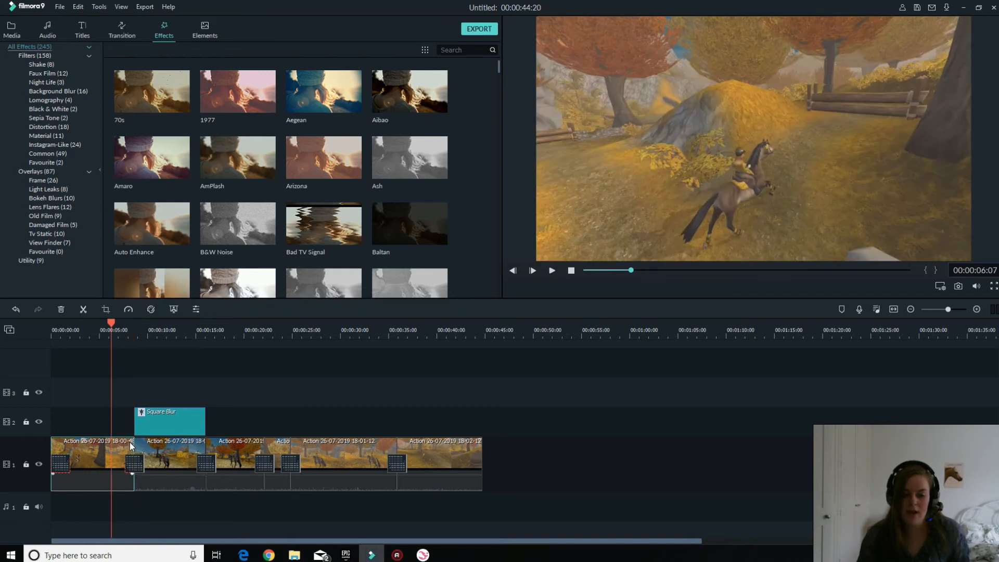
left_click(174, 456)
left_click(152, 330)
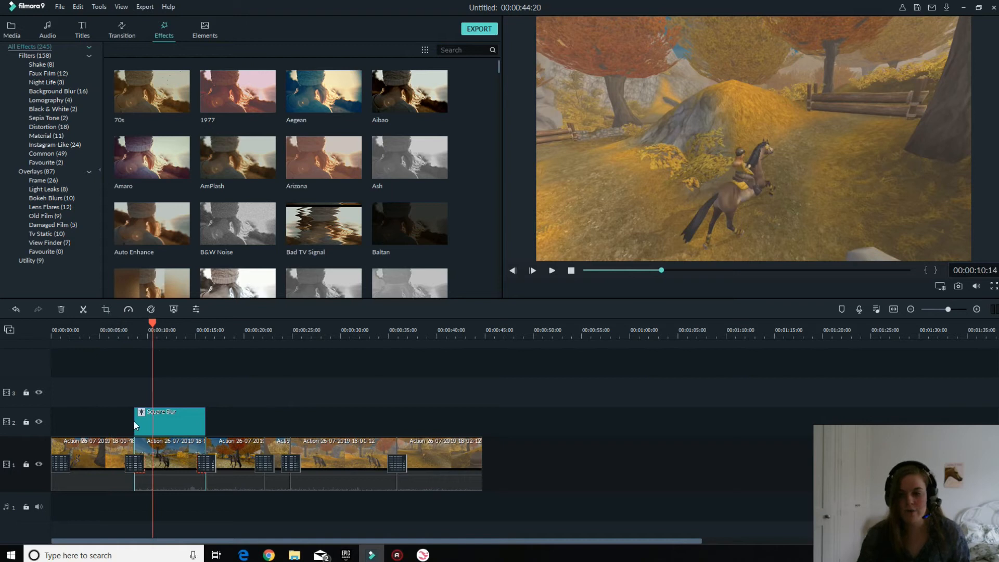
left_click_drag(141, 444, 144, 448)
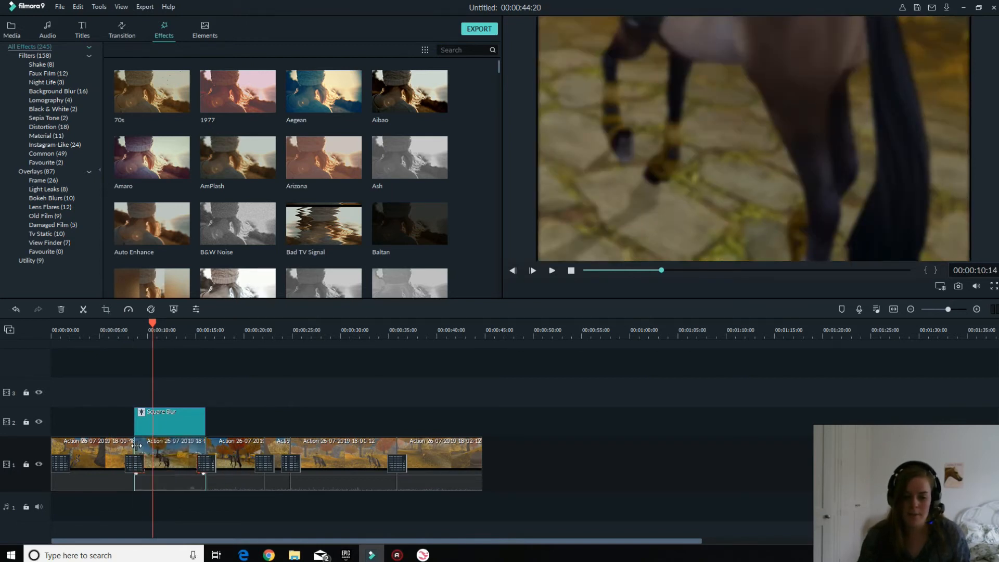
left_click(585, 445)
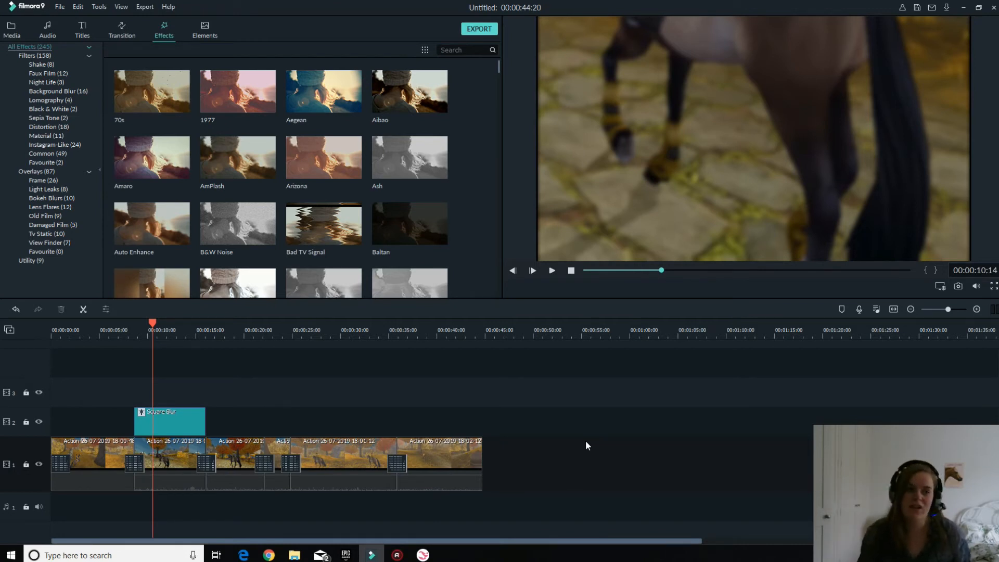
Start a media file import and go to the Action! Audio folder on Local Disk (C:).
left_click(11, 31)
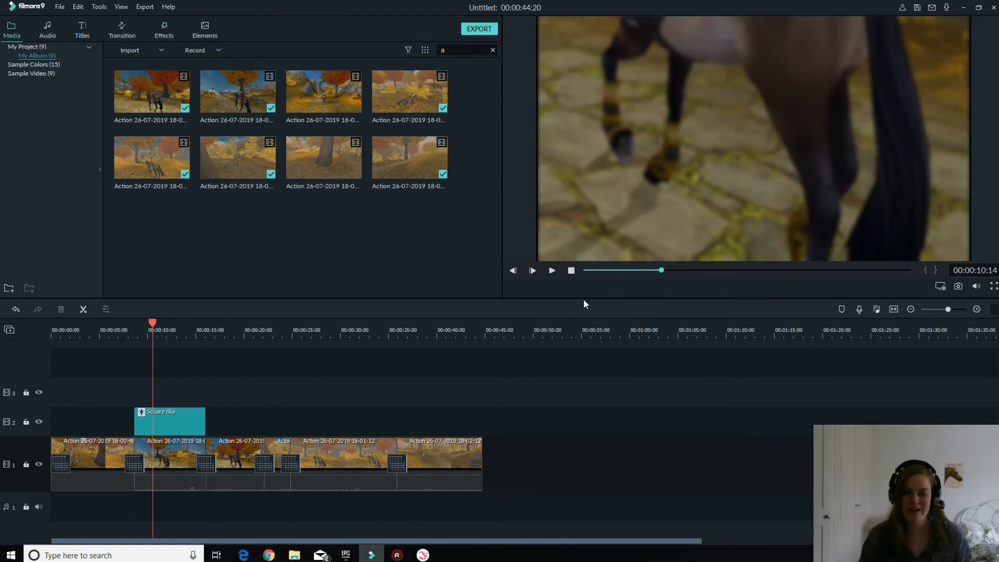
left_click(560, 329)
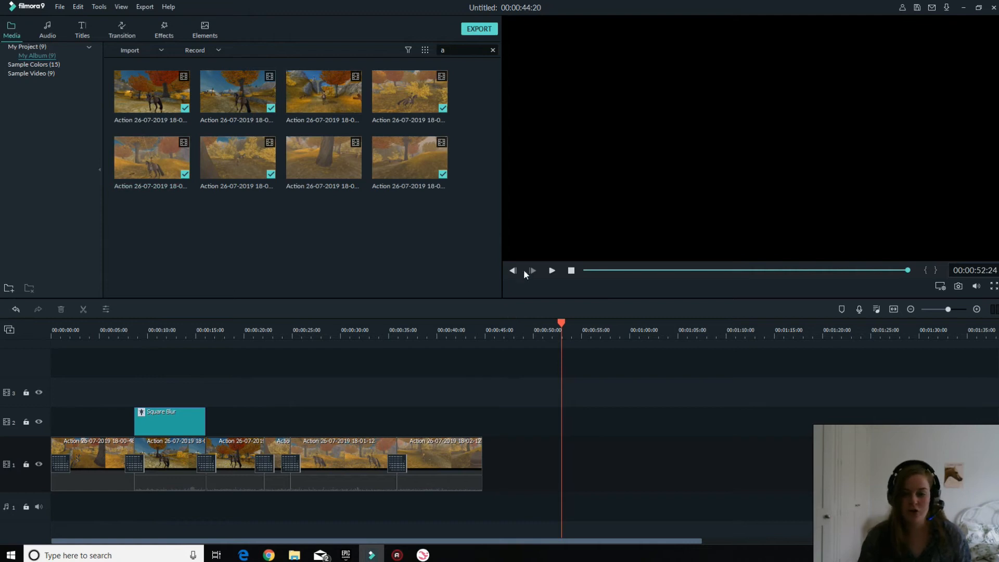
left_click(127, 51)
left_click(127, 62)
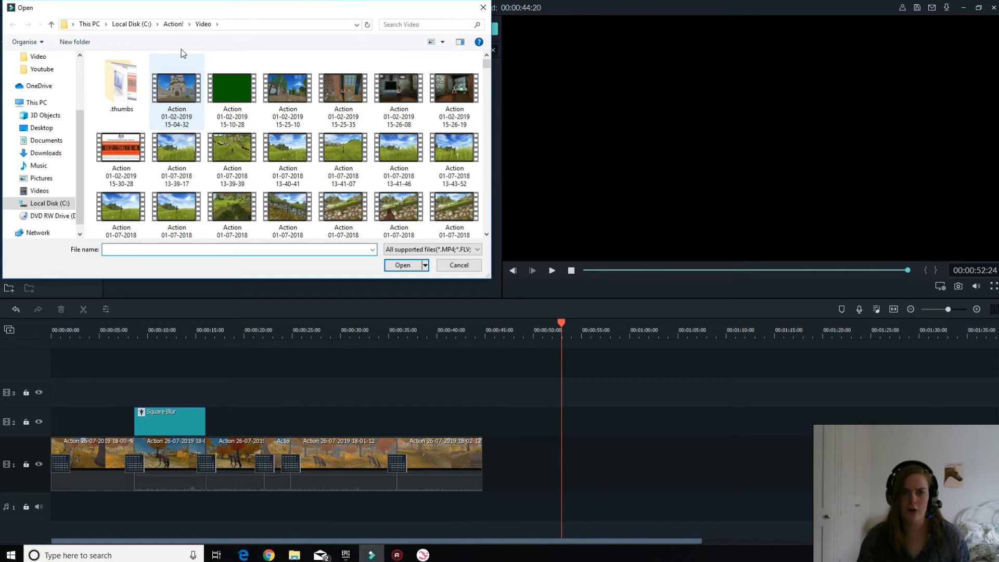
left_click(173, 24)
double_click(134, 96)
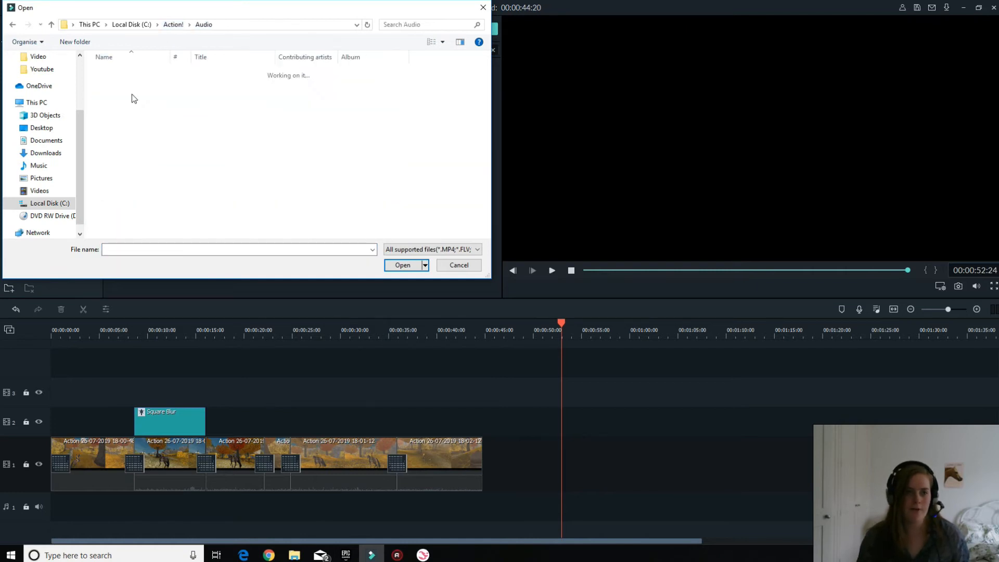
scroll(140, 80, "down", 5)
Import NC inspirational music.wav and place it on audio track 1 from the start of the timeline.
left_click(194, 250)
type("nc")
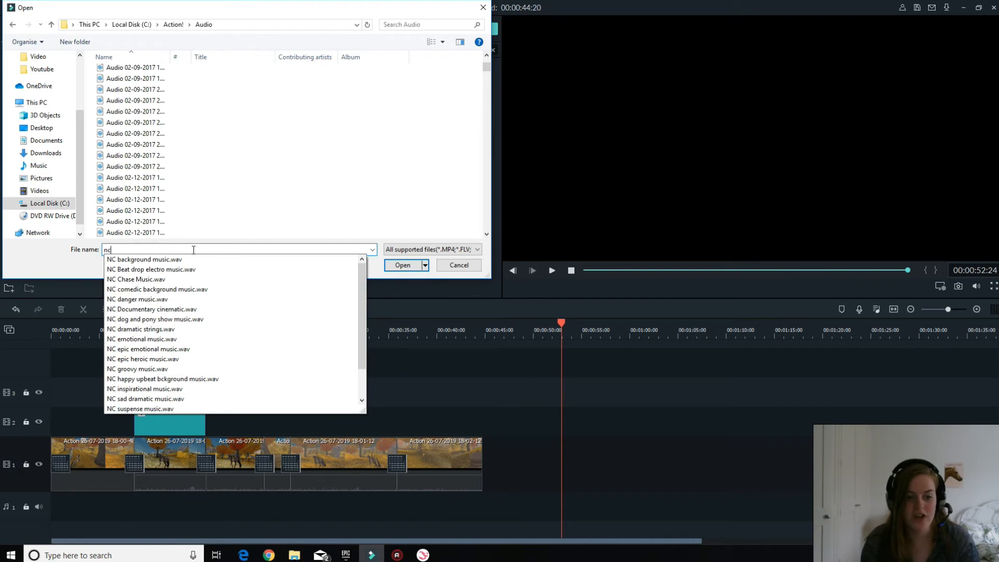
scroll(203, 276, "down", 2)
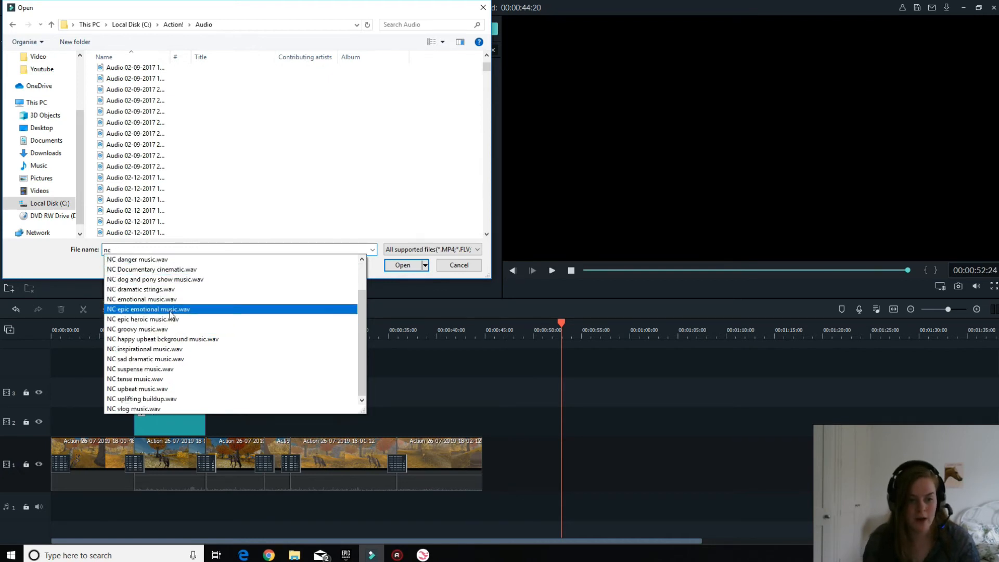
scroll(162, 311, "up", 2)
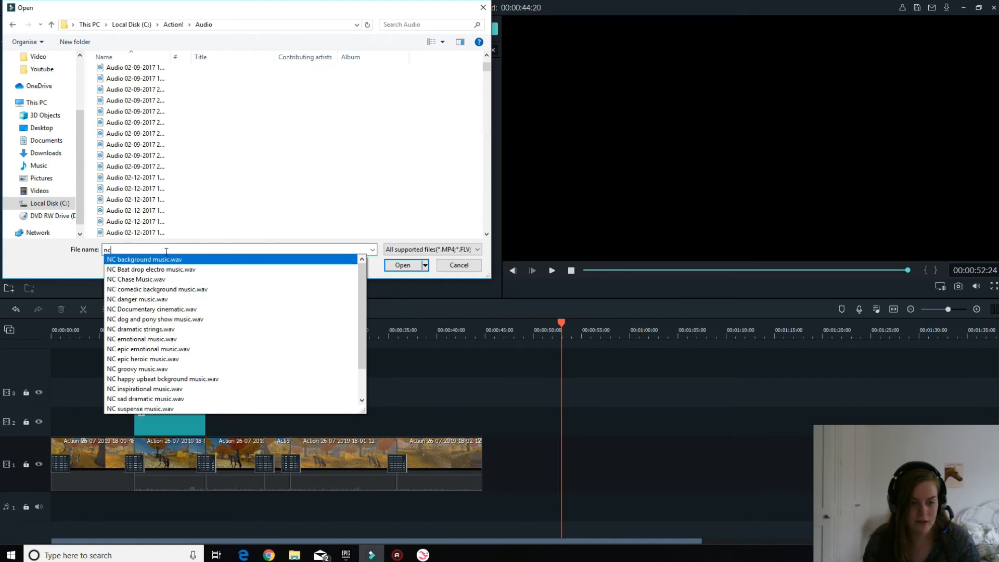
left_click(198, 389)
left_click(406, 265)
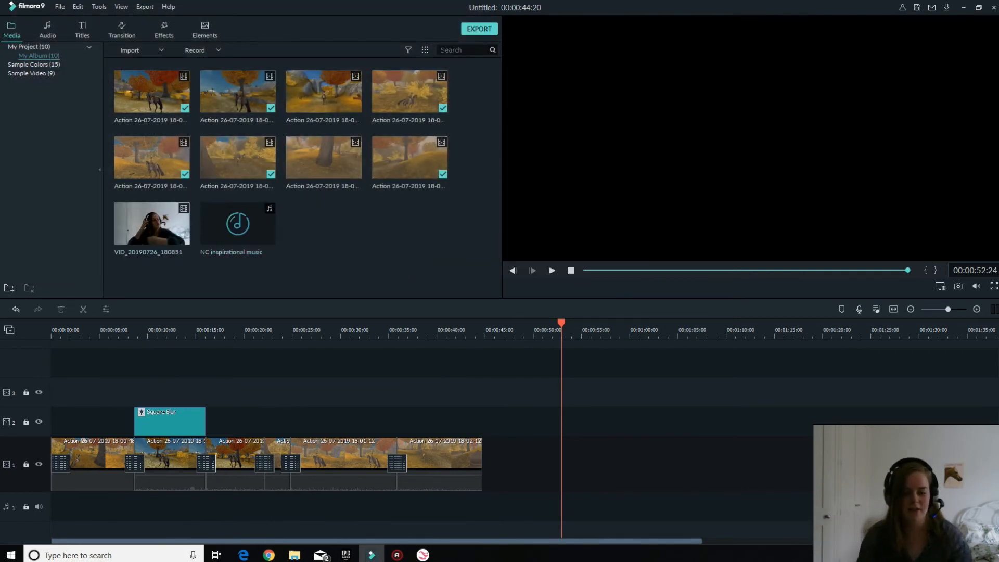
type("a")
left_click_drag(176, 239, 1, 485)
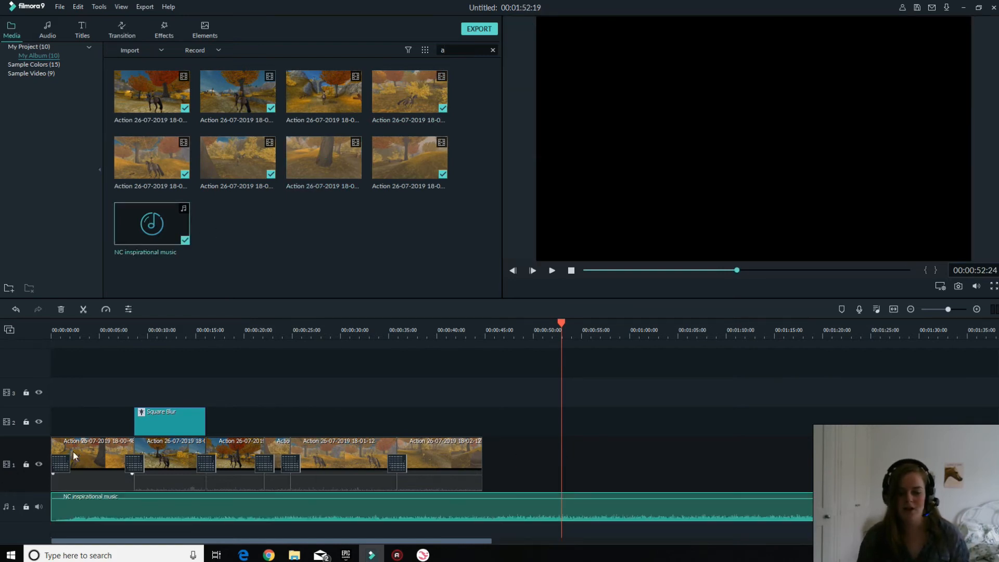
Play the opening of the first clip together with the music, up to about 00:00:06:01.
left_click(65, 333)
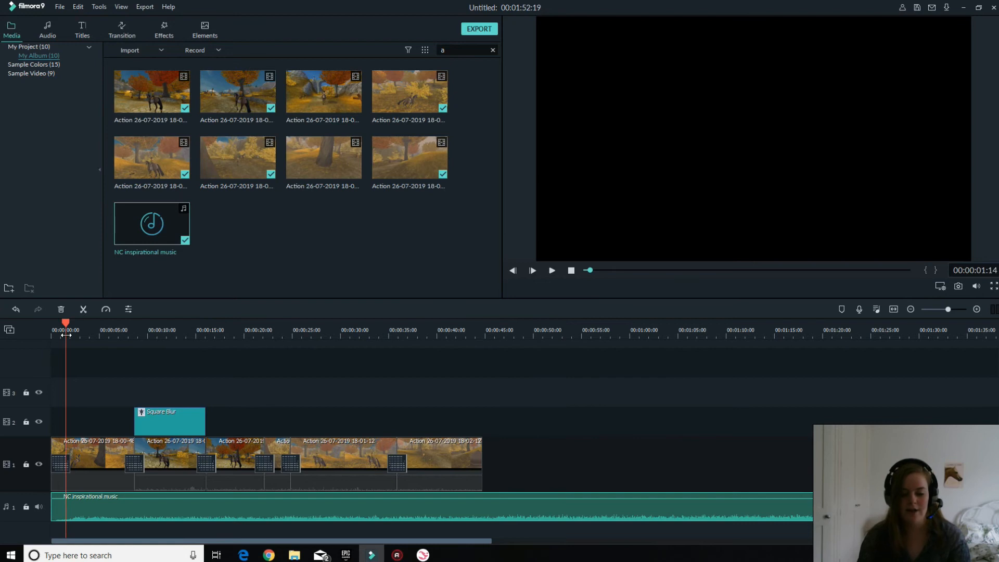
left_click_drag(66, 334, 78, 337)
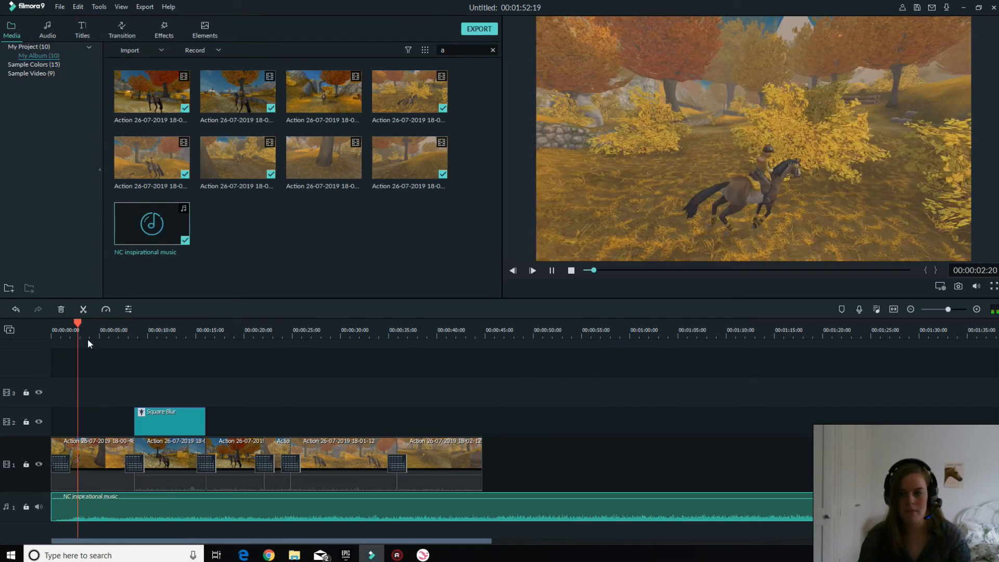
left_click(89, 338)
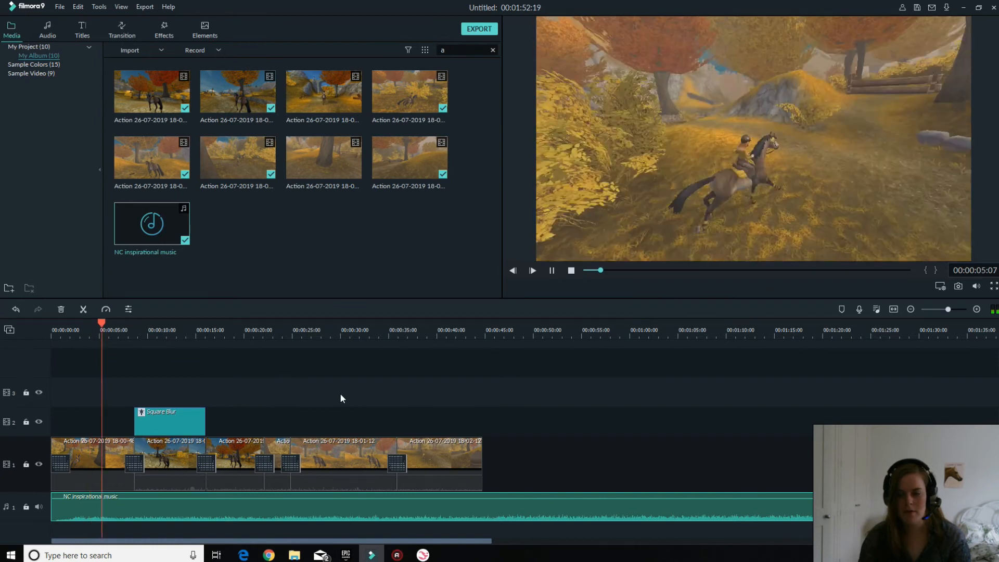
key("space")
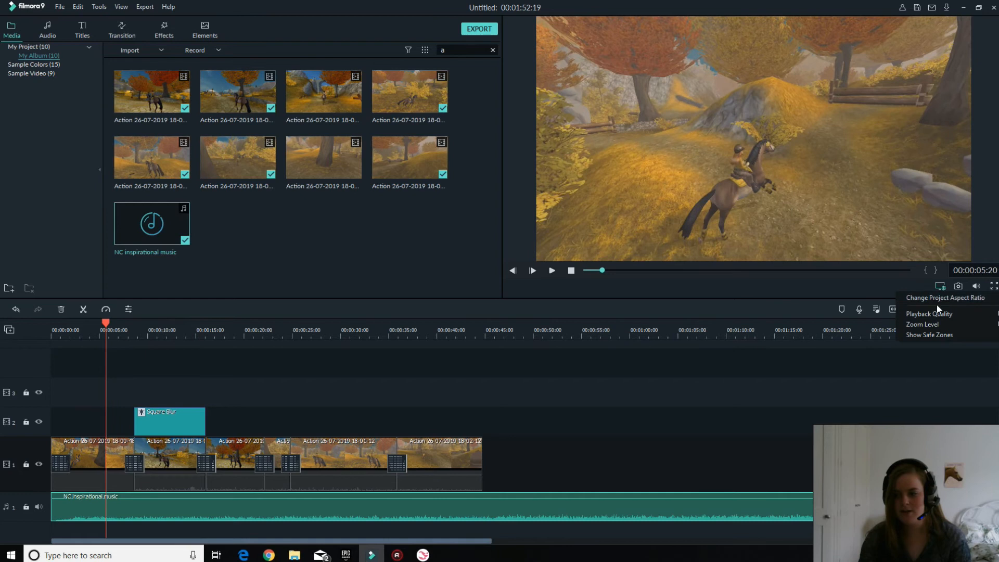
Set the preview playback quality to 1/4 and continue playing towards the first cut.
mouse_move(931, 313)
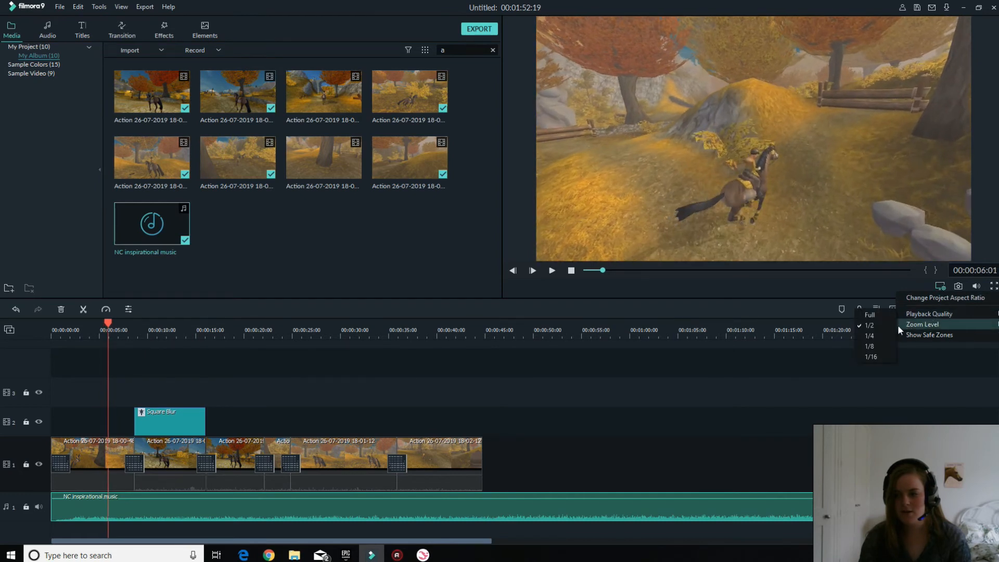
left_click(882, 337)
key("space")
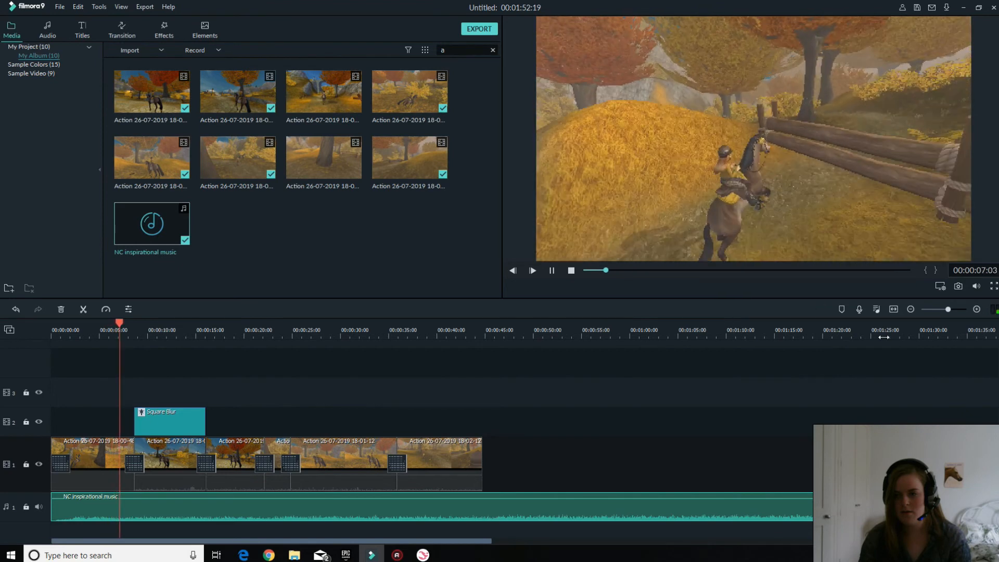
key("space")
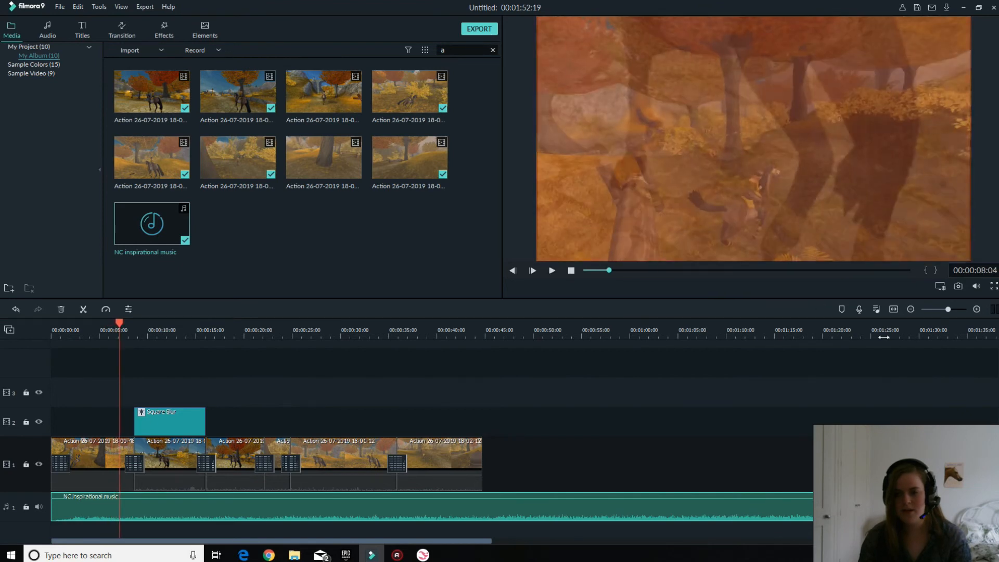
Shorten the first clip to end at about 00:00:06:15 and shift the following clips earlier to close the gaps.
left_click(128, 480)
mouse_move(128, 480)
left_mouse_down()
mouse_move(118, 480)
mouse_move(138, 466)
left_mouse_up()
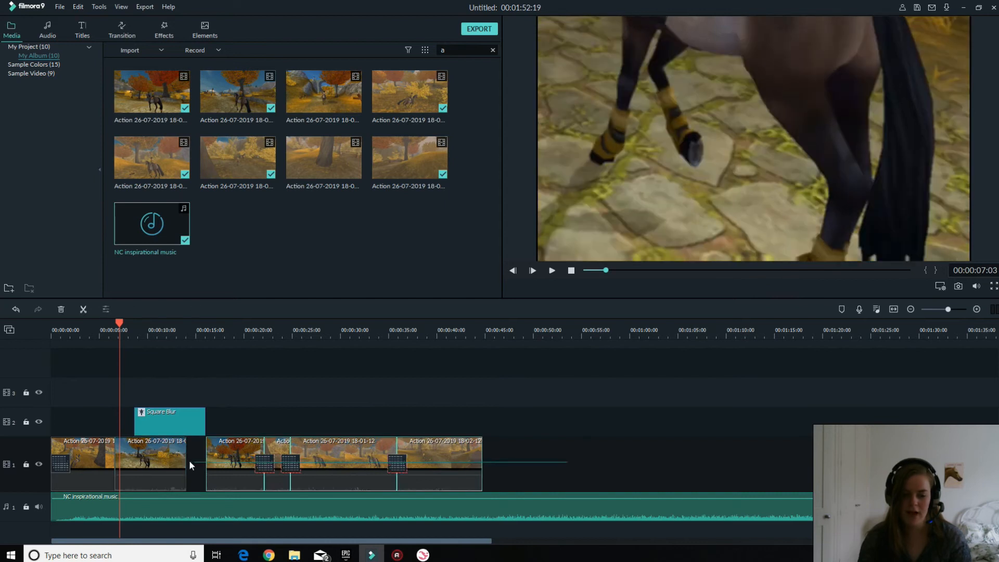
left_click_drag(220, 463, 200, 466)
Add a Dissolve transition between the first and second clips and play the cut with the music from 00:00:04:15.
left_click(95, 330)
left_click(120, 30)
left_click_drag(247, 222, 112, 457)
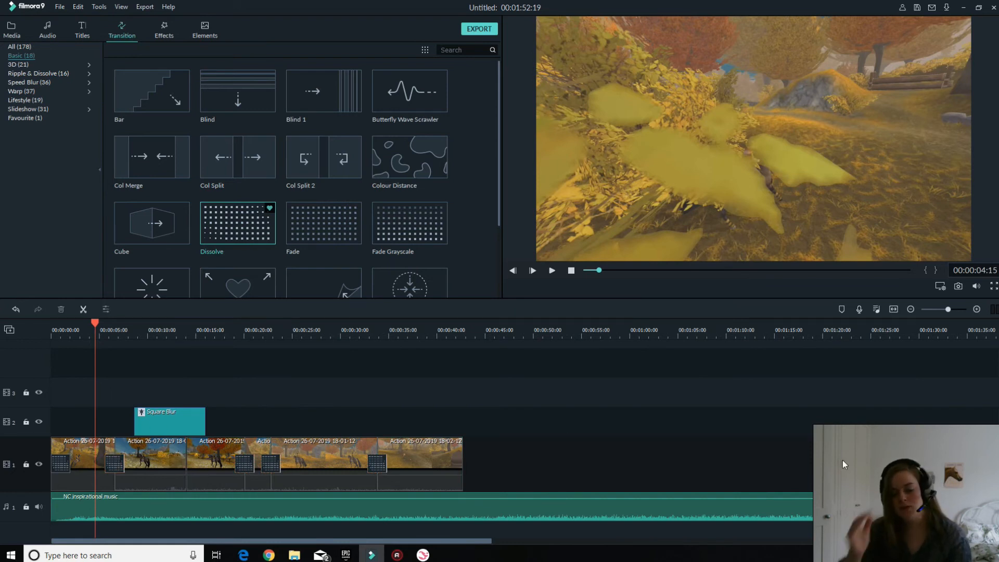
key("space")
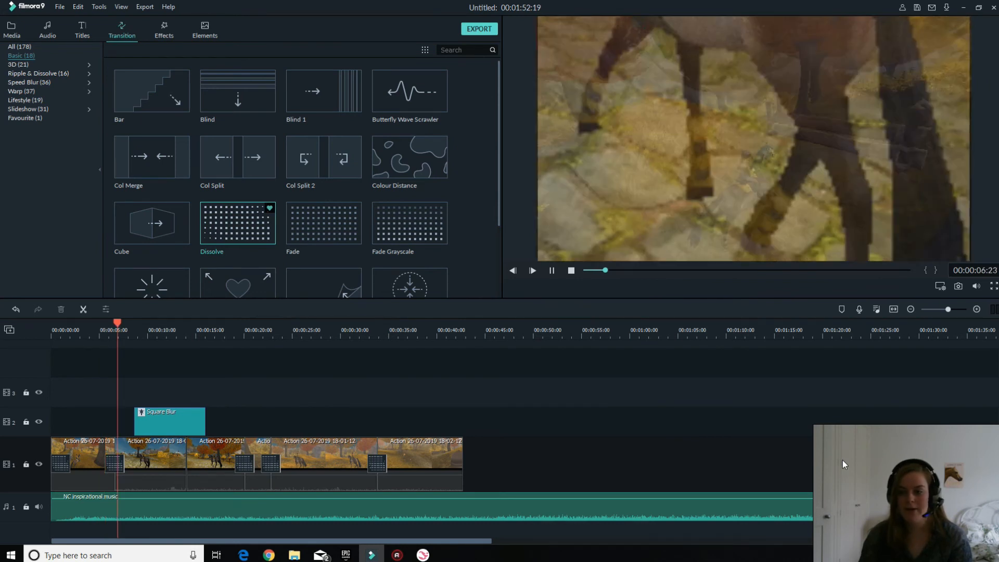
key("space")
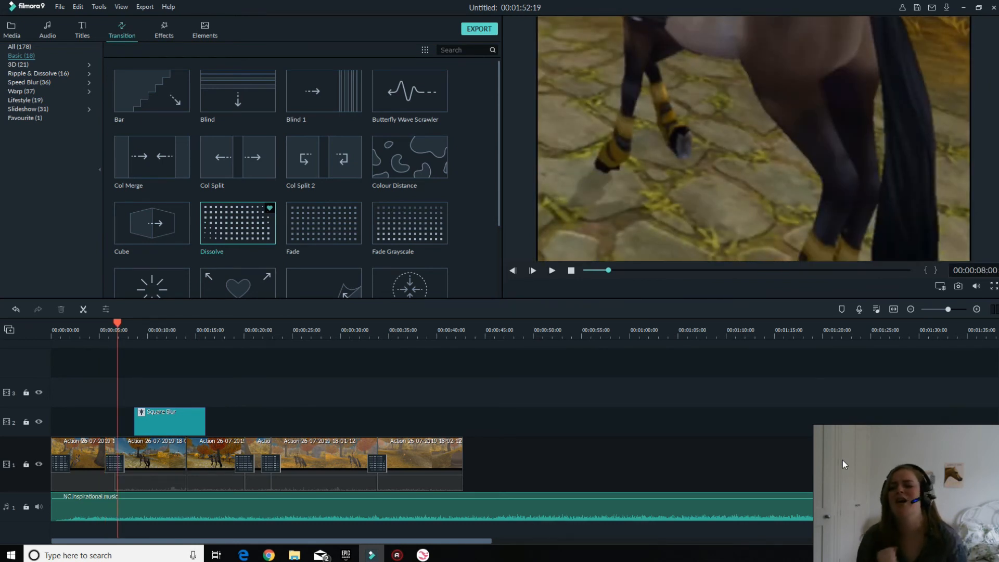
left_click(465, 241)
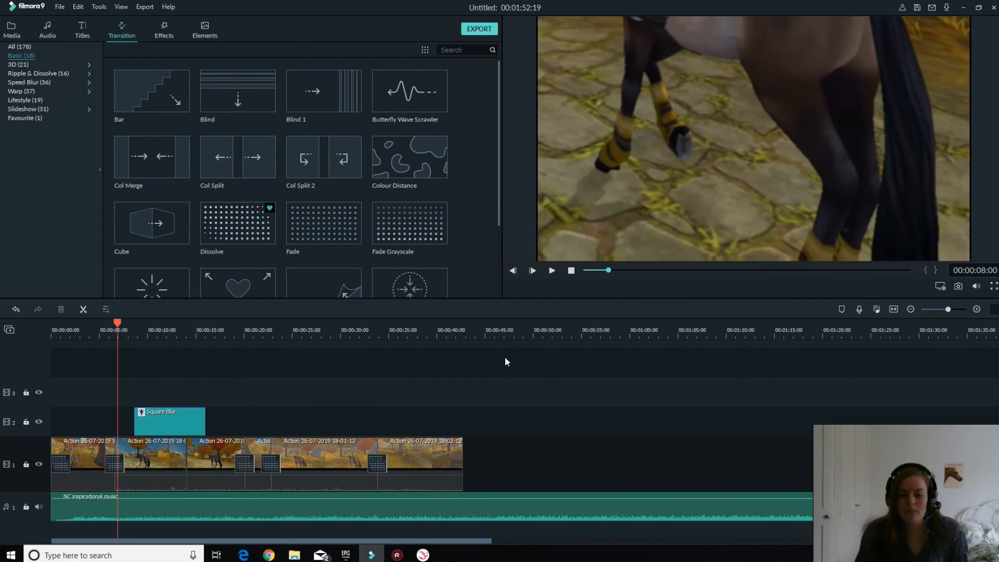
left_click(73, 333)
left_click(11, 30)
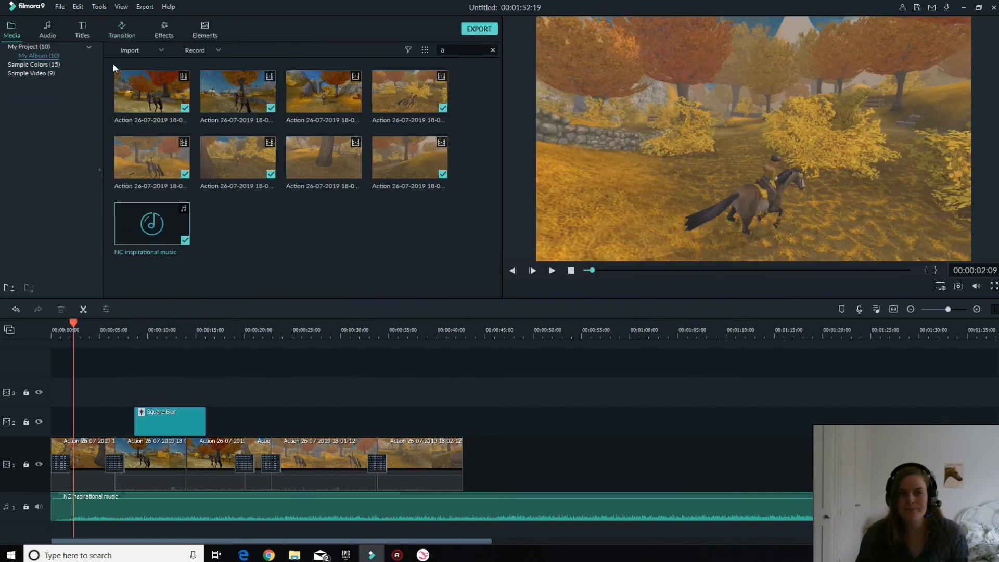
left_click(139, 58)
left_click(472, 191)
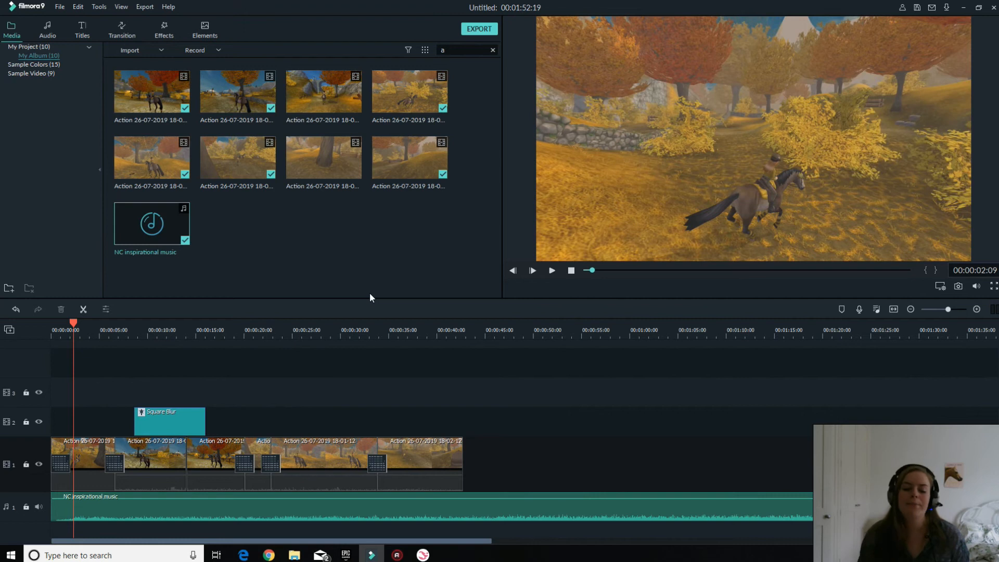
left_click(427, 333)
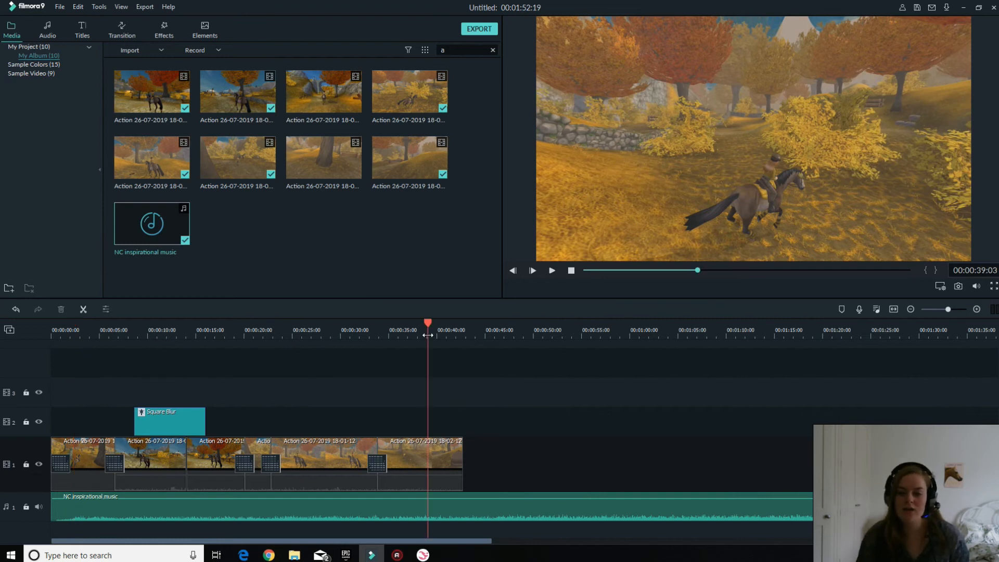
left_click(430, 450)
left_click(409, 333)
Add the custom Narrator title to video track 2 around 00:00:29:11, above the fifth clip.
left_click(334, 332)
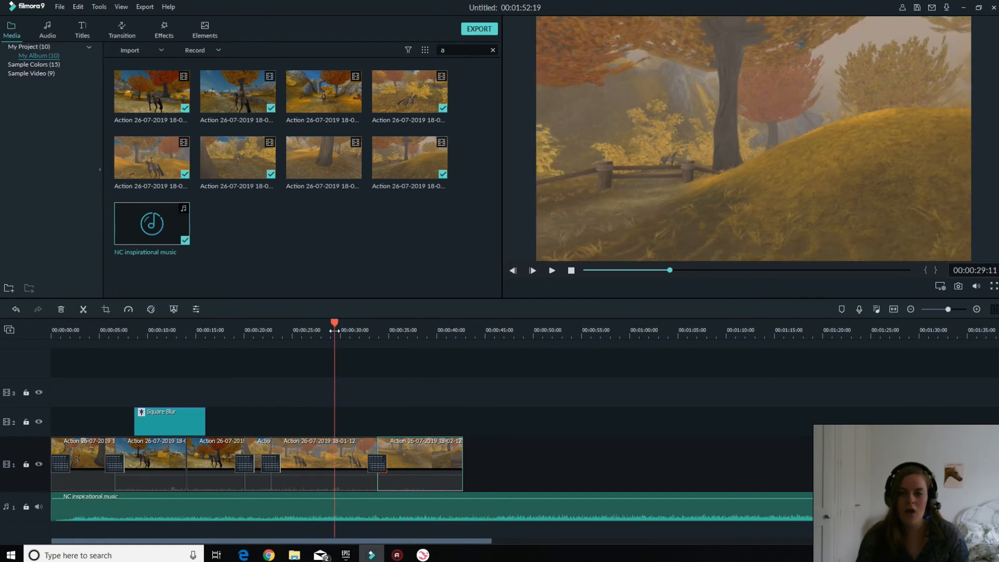
left_click(566, 407)
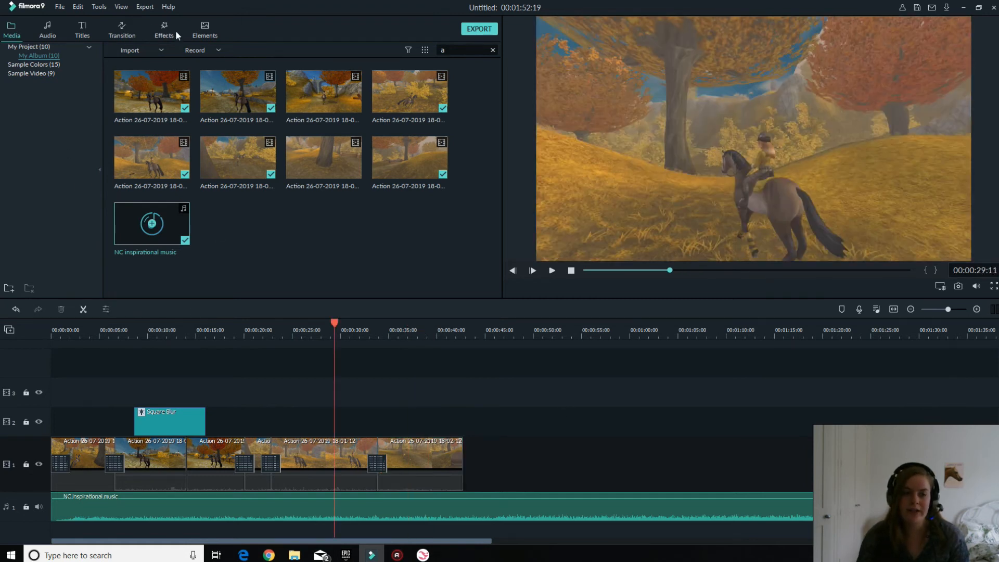
left_click(79, 32)
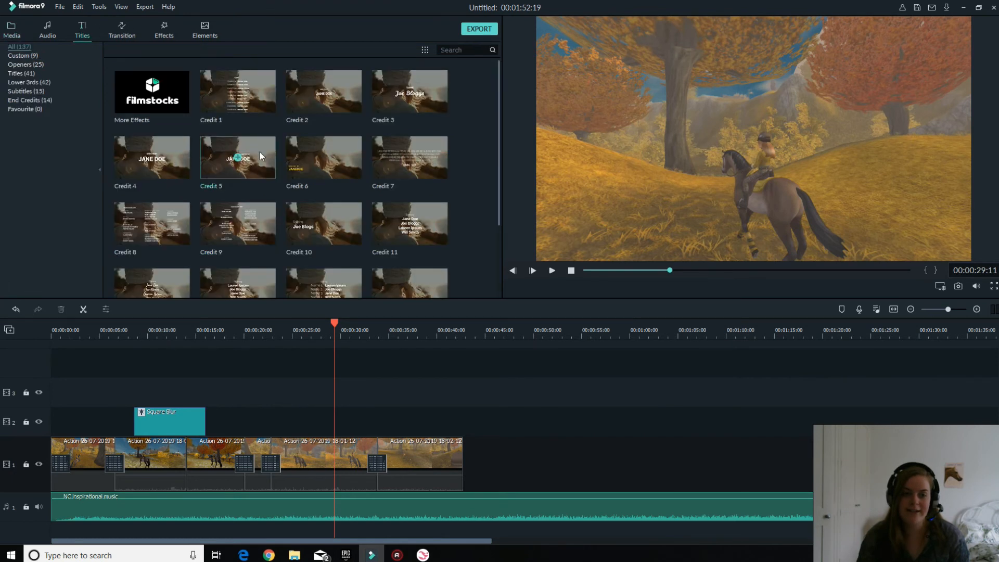
scroll(259, 152, "down", 10)
left_click(27, 54)
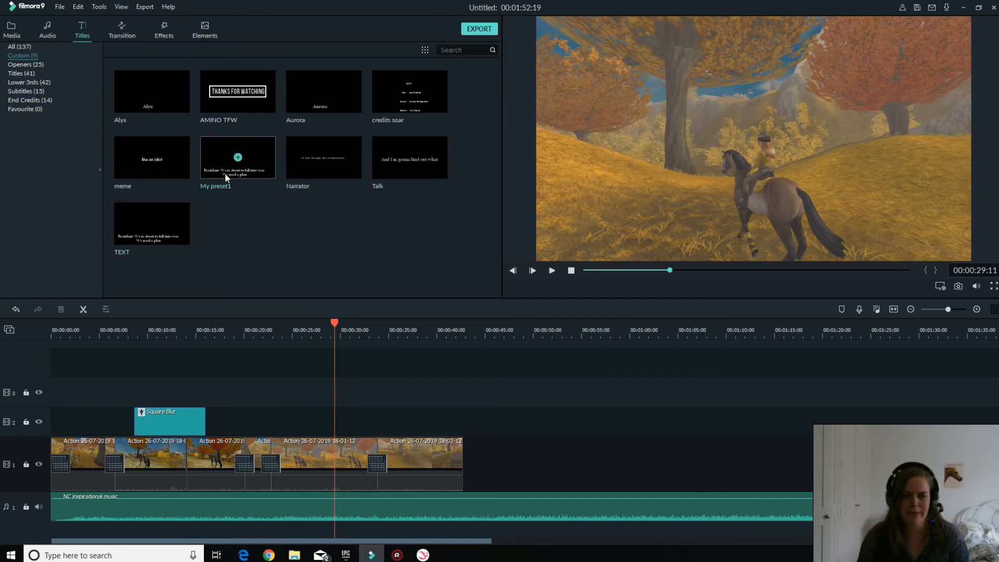
left_click_drag(298, 170, 334, 419)
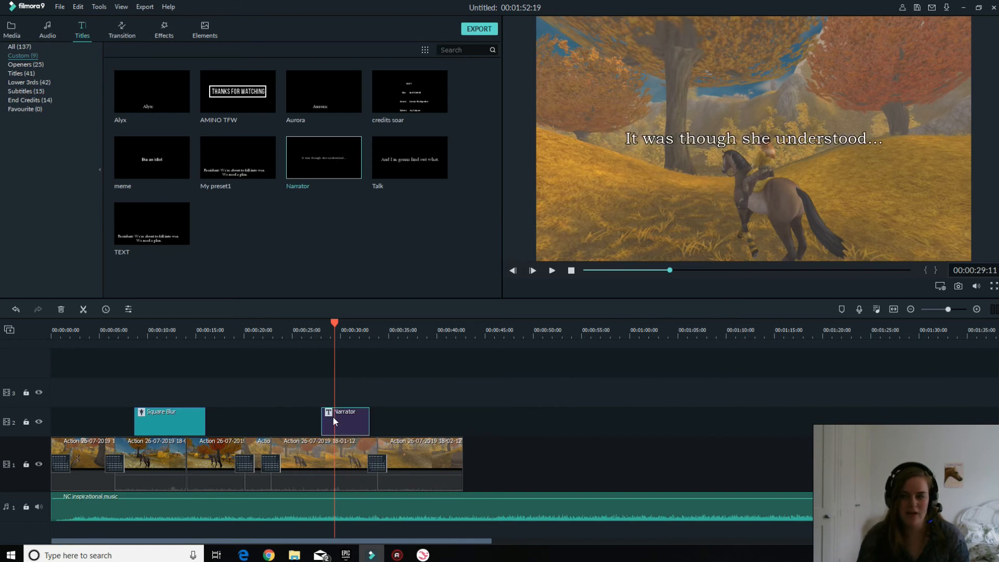
Replace the Narrator title's text with "What i want to say." and confirm the edit.
double_click(333, 419)
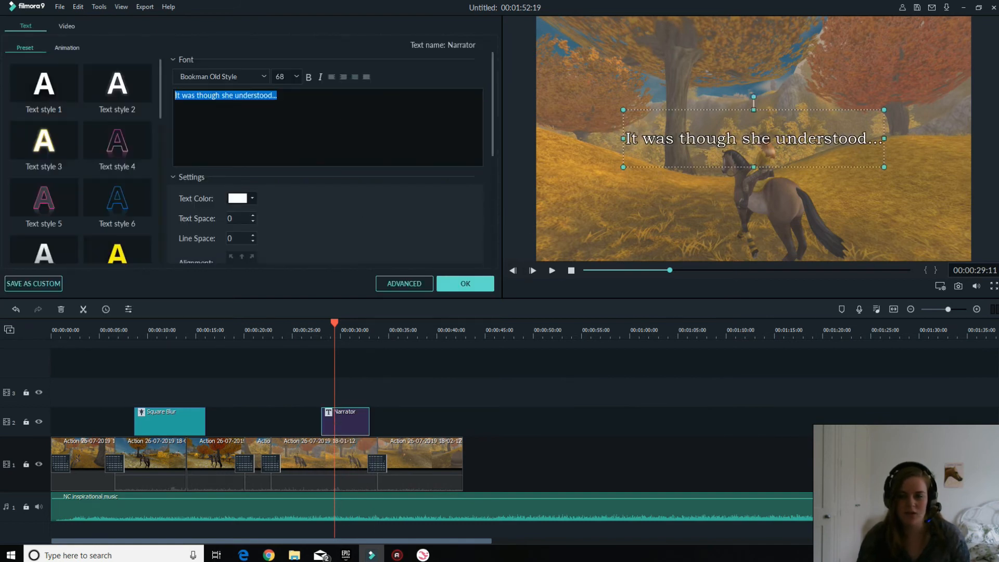
key("BackSpace")
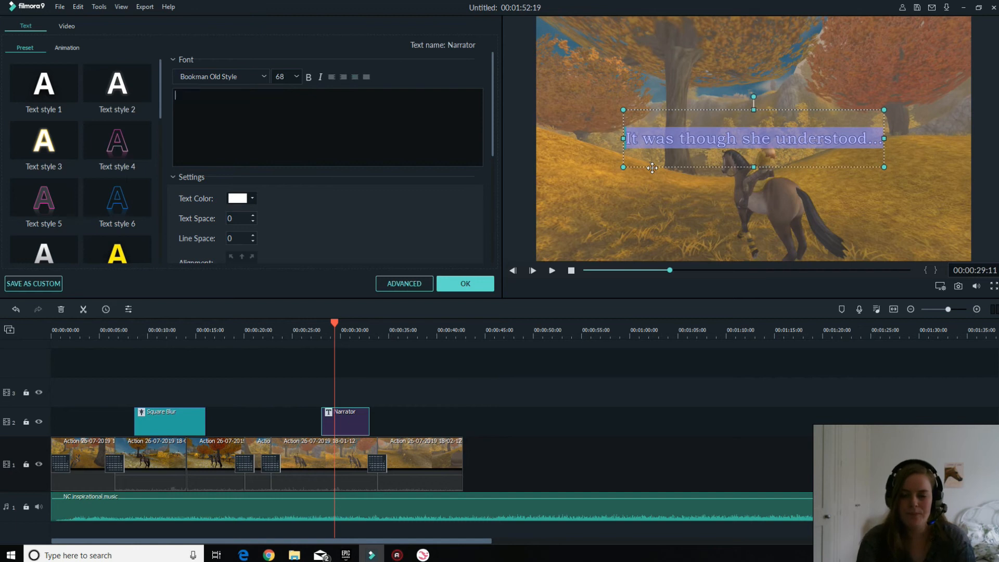
type("What i wantr")
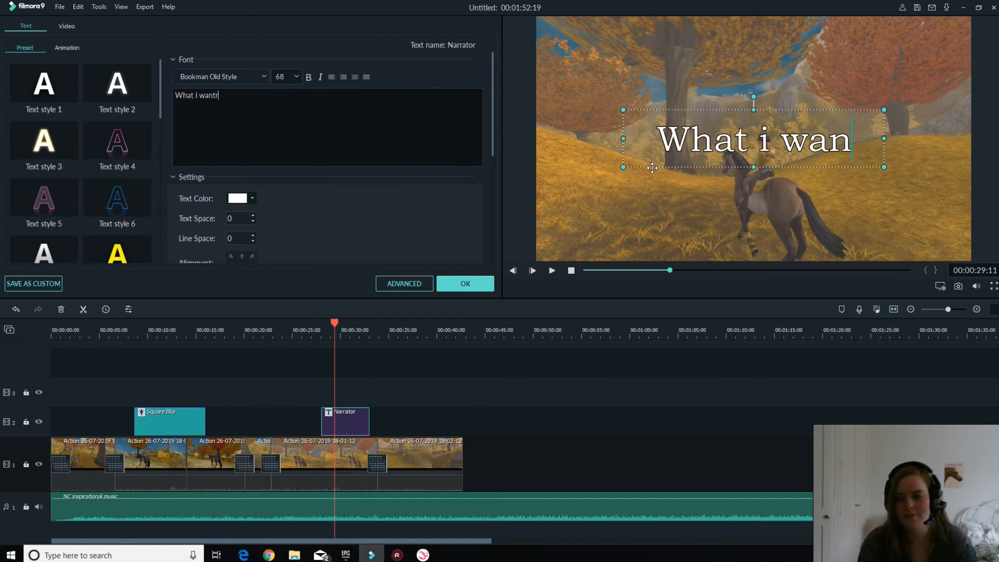
key("BackSpace")
type("to say.")
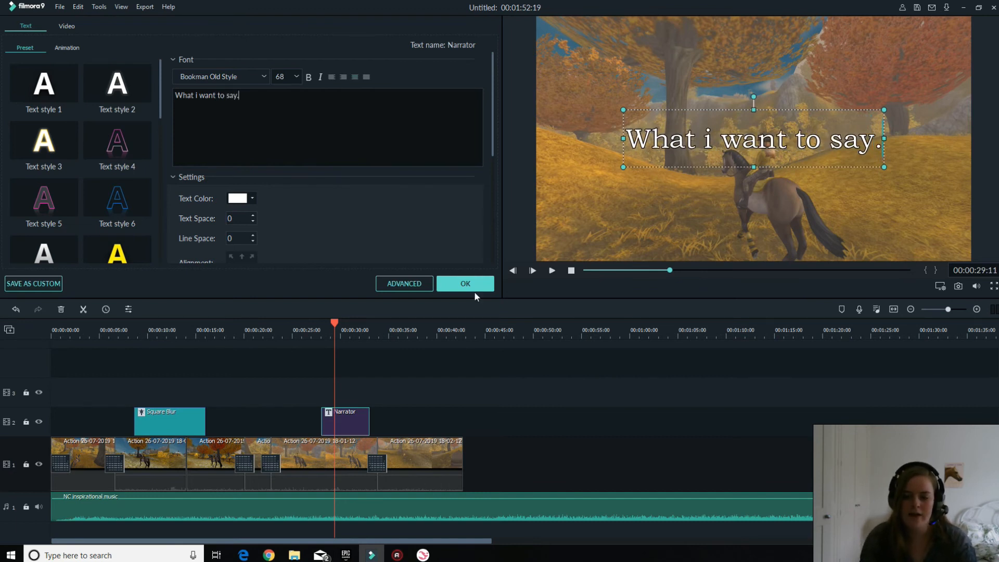
left_click(472, 286)
Move the Narrator title slightly earlier to start at about 00:00:27 and play its opening.
left_click_drag(349, 428, 341, 426)
left_click(296, 329)
key("space")
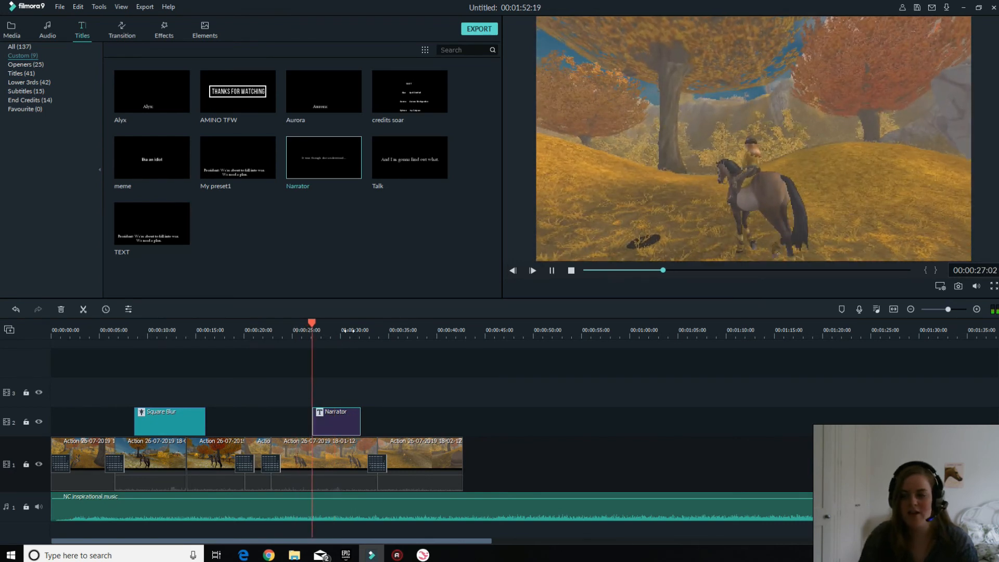
key("space")
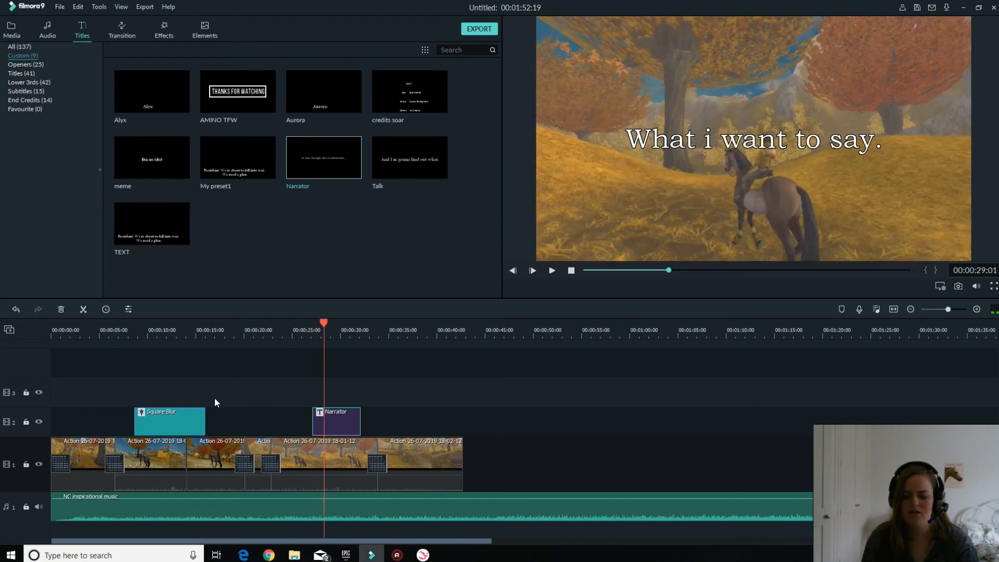
left_click(315, 337)
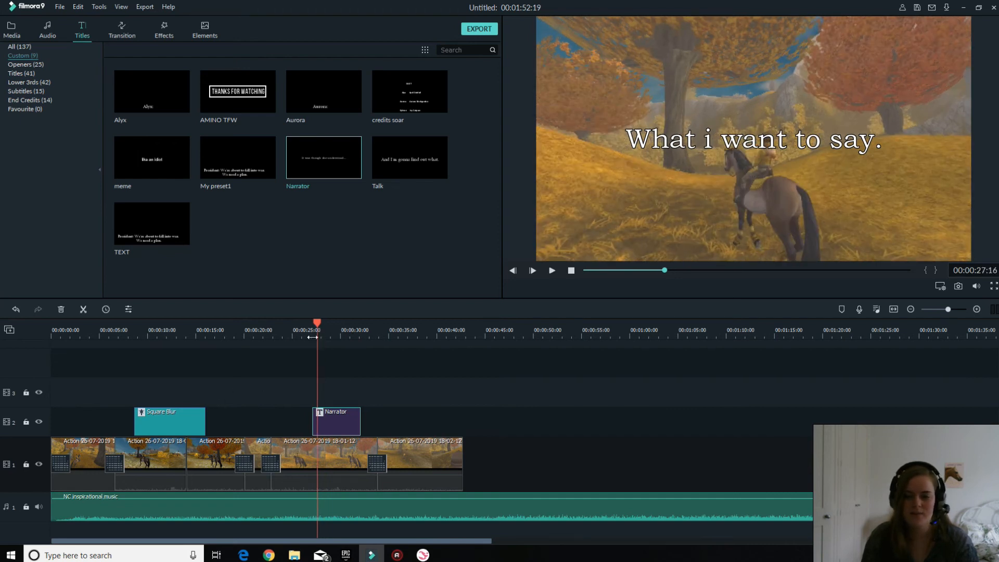
left_click(312, 337)
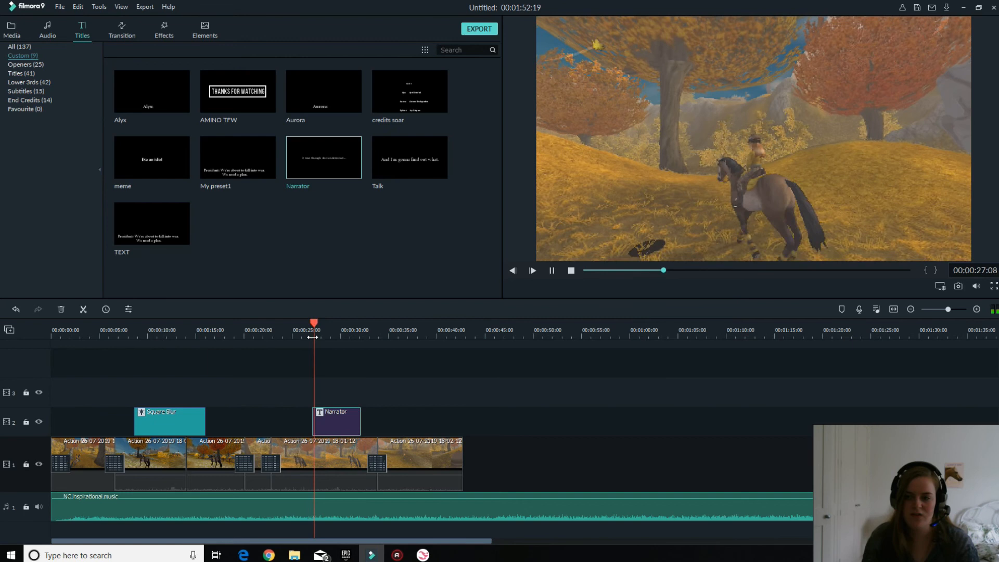
key("space")
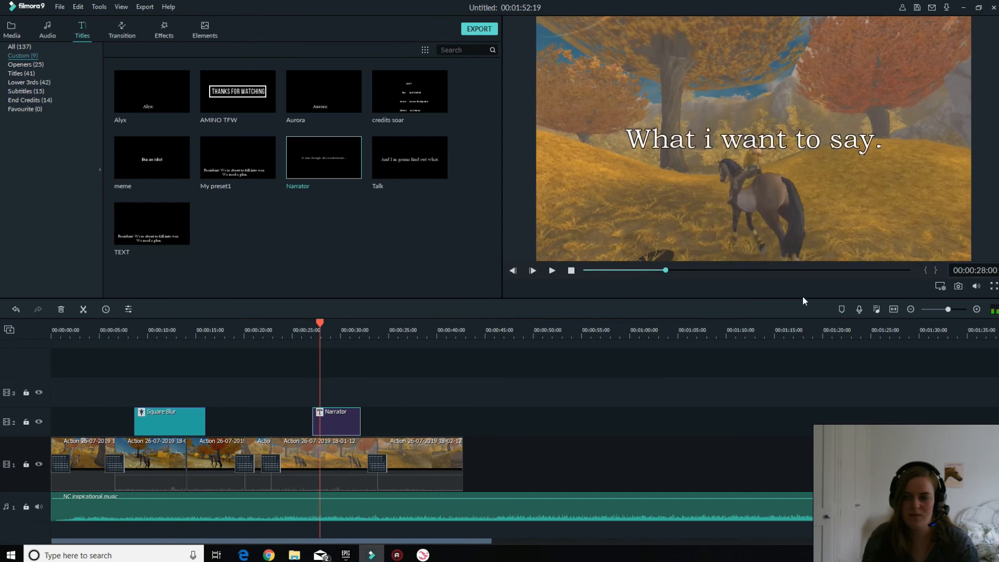
Change the preview playback quality and continue playing the Narrator title section from 00:00:28:00.
left_click(940, 287)
mouse_move(929, 314)
left_click(885, 342)
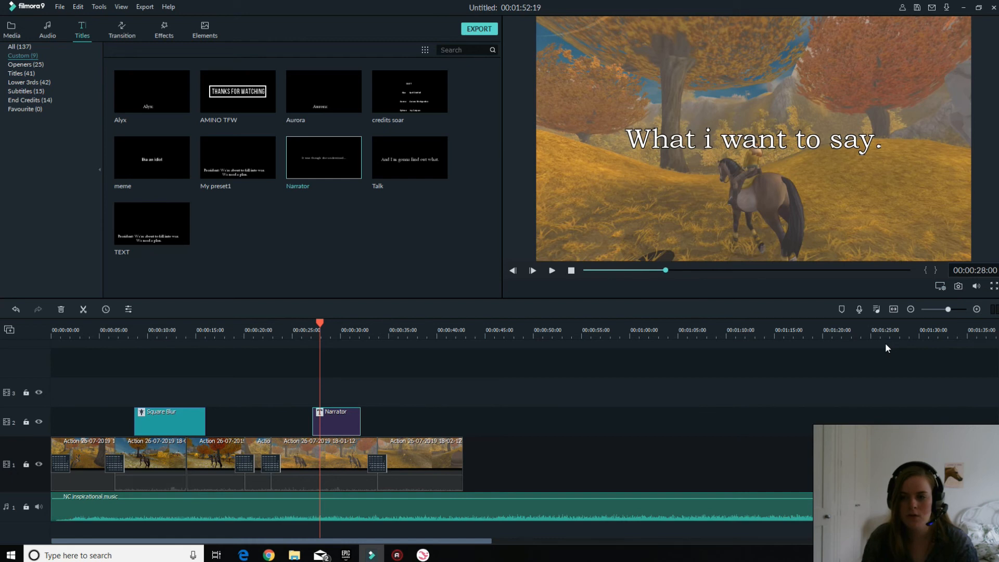
key("space")
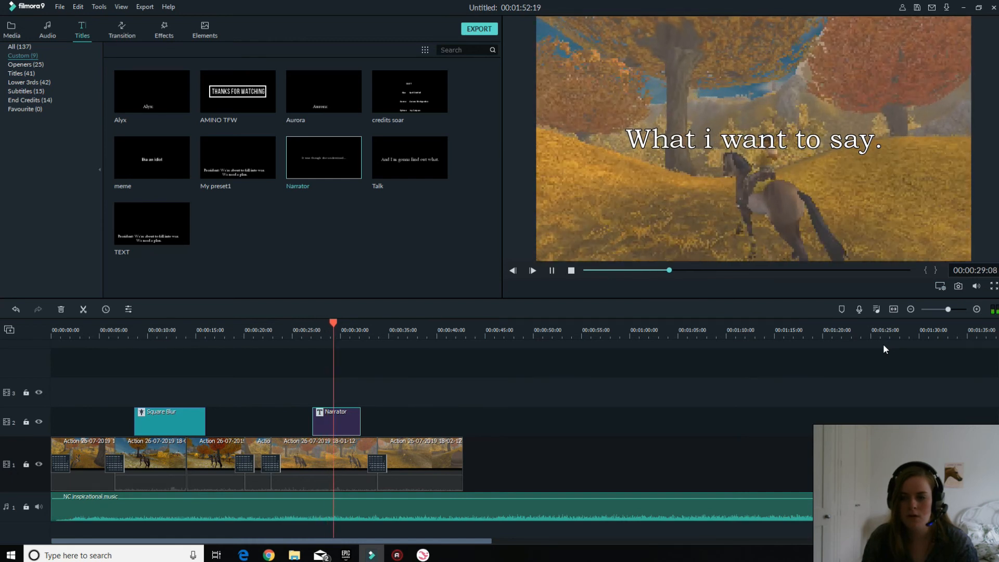
key("space")
left_click(648, 414)
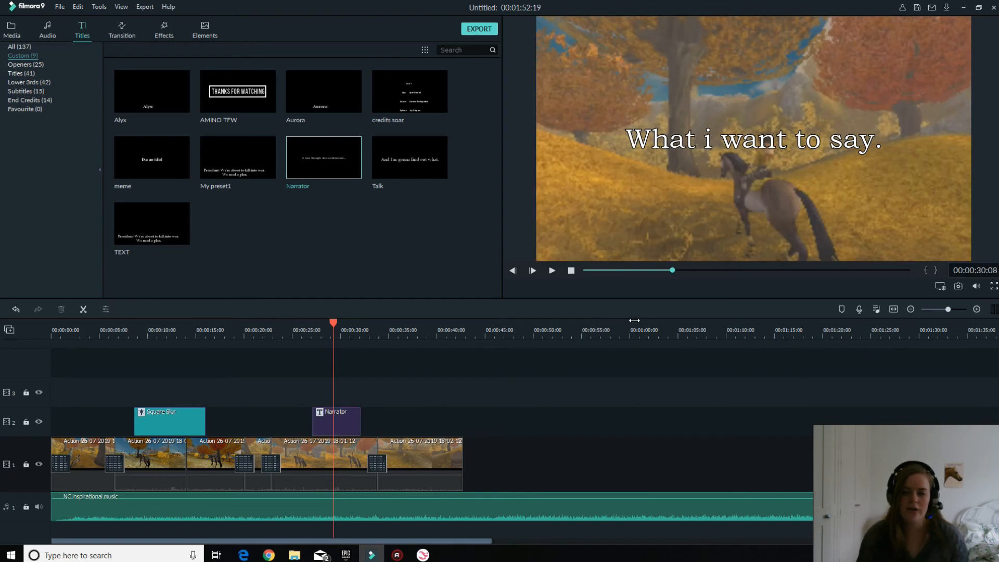
Preview the custom credits soar title and the Title 19 preset, and look through the Titles category.
left_click(403, 111)
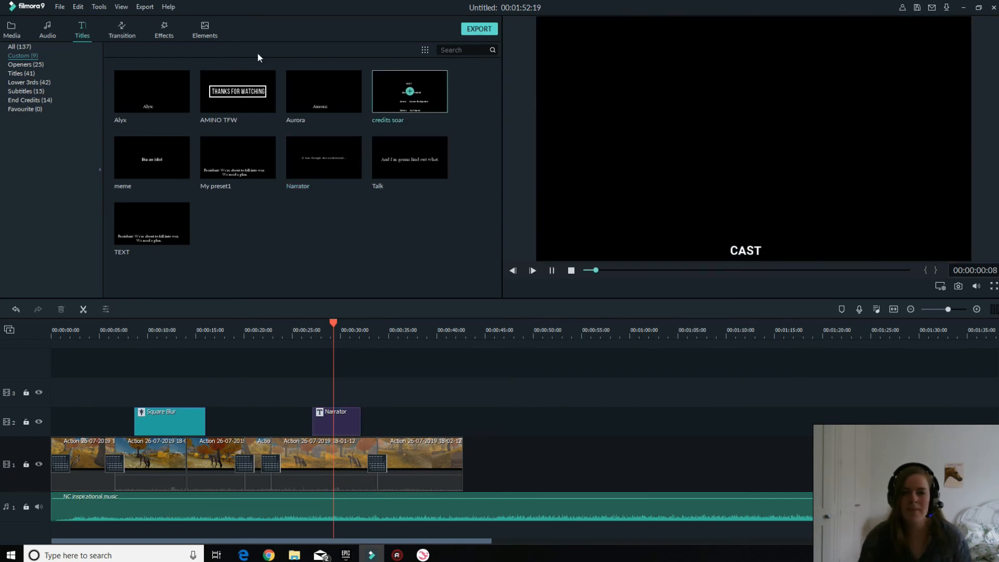
left_click(124, 28)
left_click(82, 34)
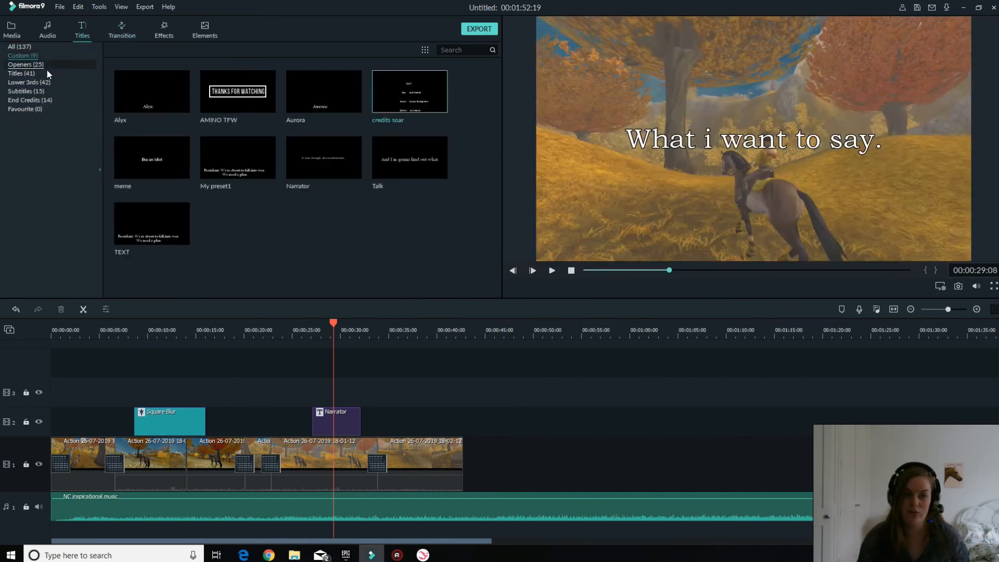
left_click(46, 73)
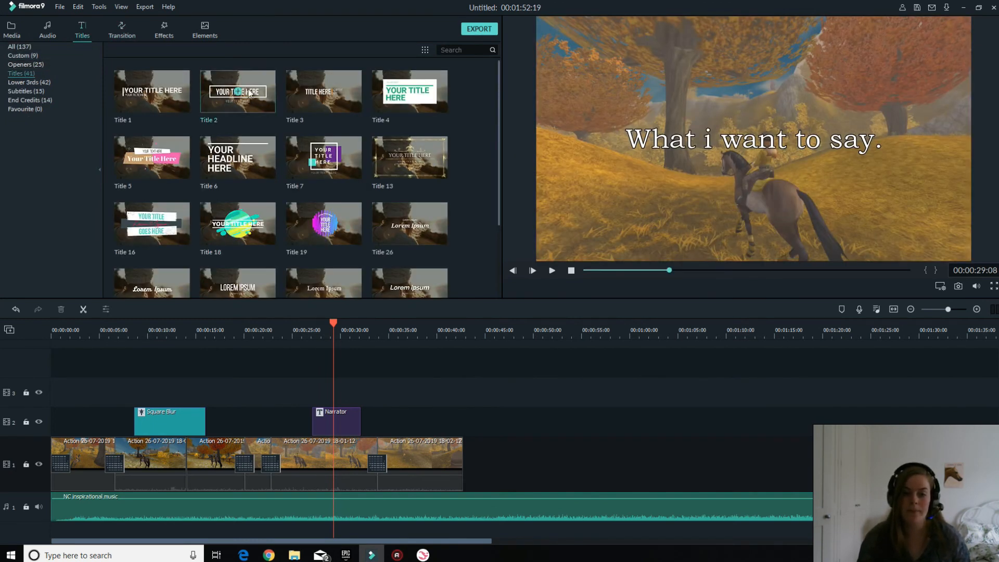
scroll(307, 166, "down", 6)
scroll(294, 171, "up", 6)
left_click(330, 197)
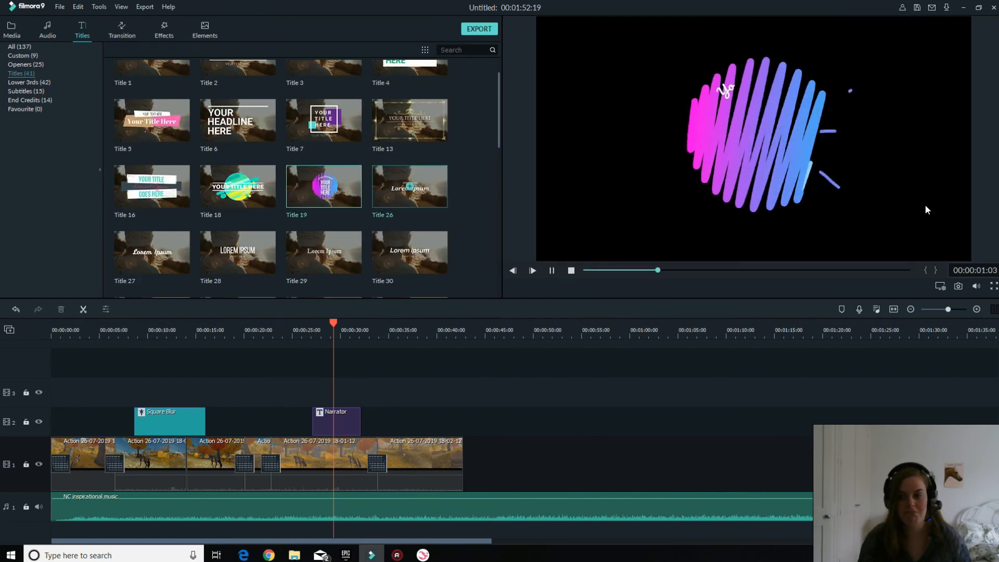
Browse the Lower 3rds, Openers, End Credits and complete title collections to examine the available presets.
left_click(32, 82)
left_click(45, 65)
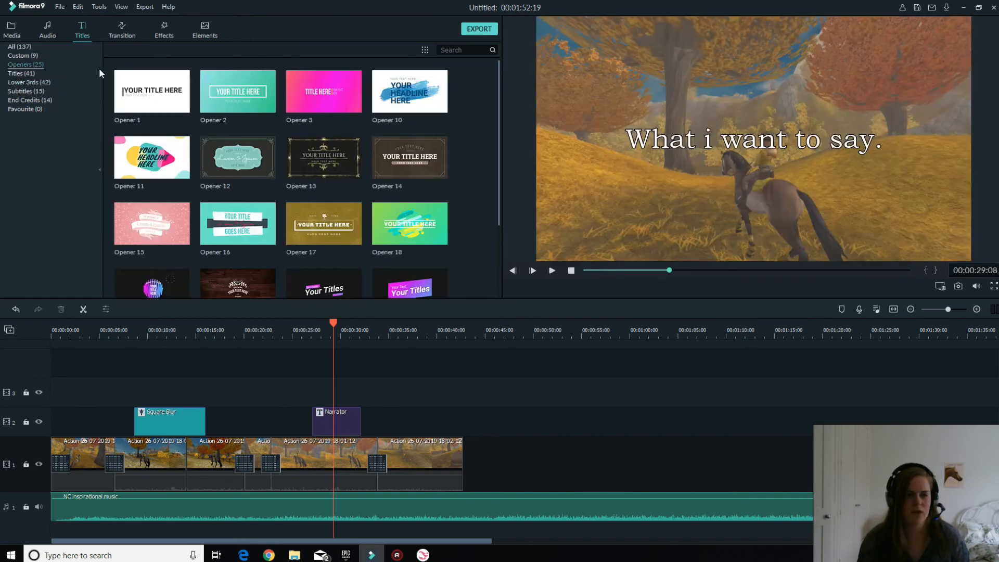
left_click(24, 55)
left_click(42, 100)
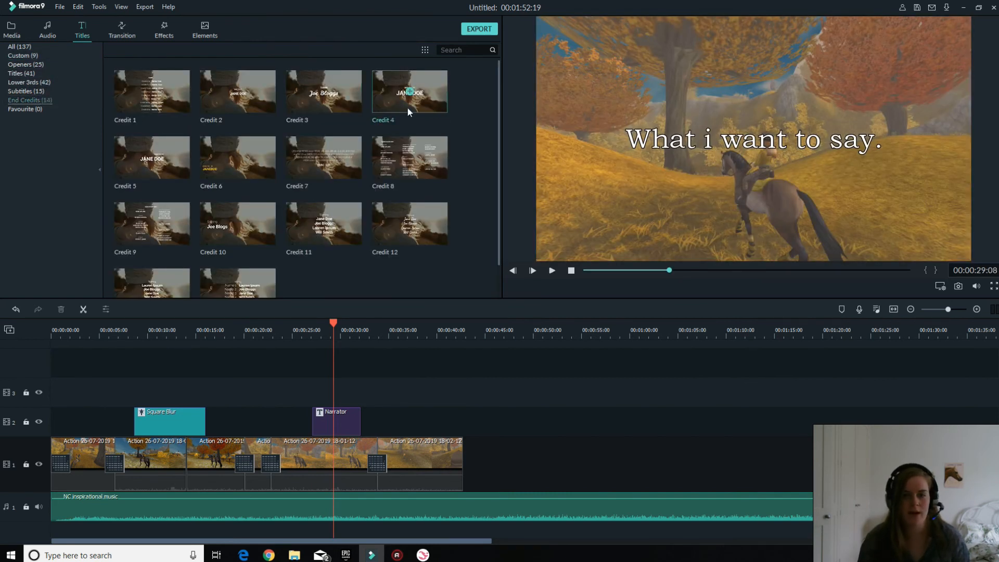
left_click(409, 174)
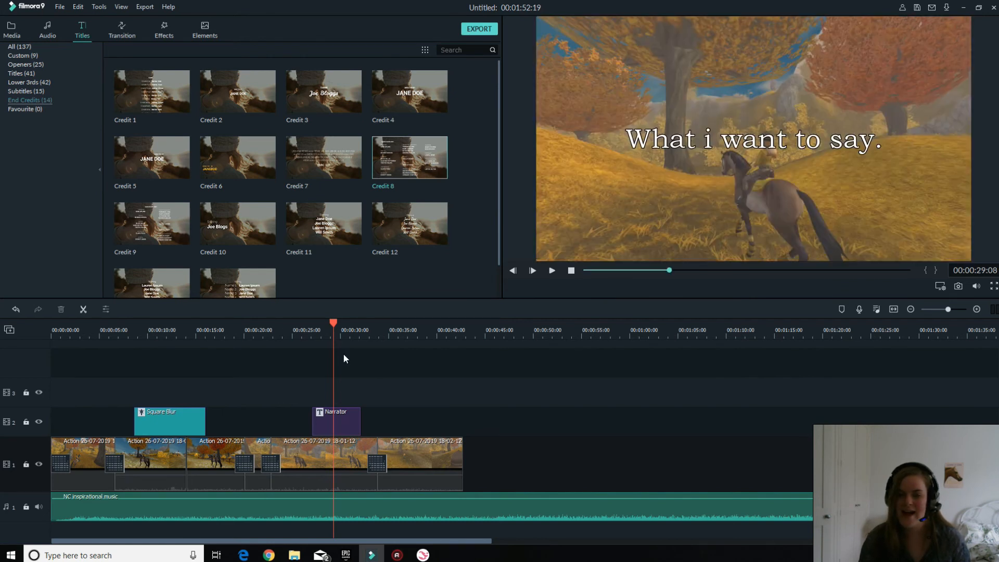
left_click(356, 330)
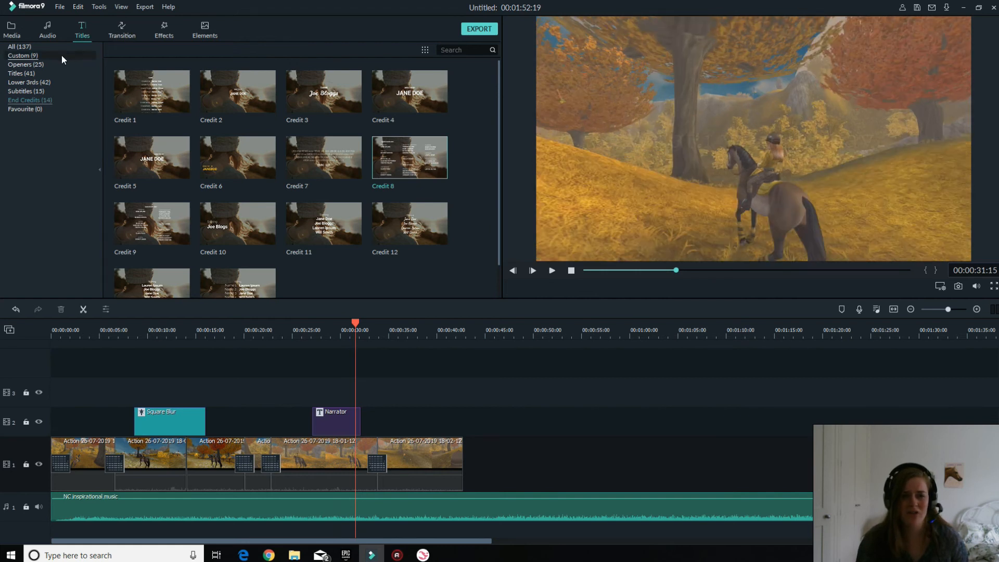
left_click(61, 55)
left_click(66, 45)
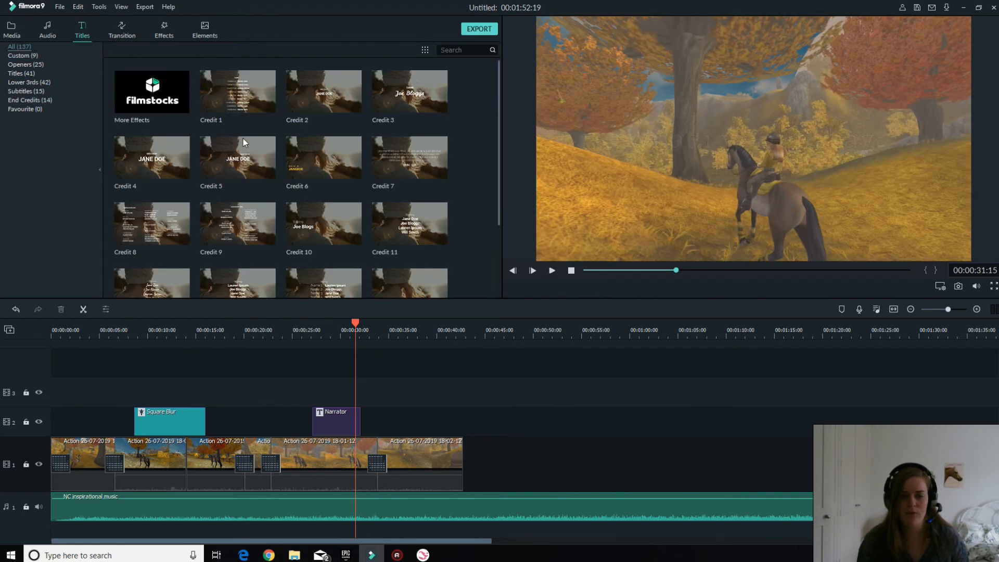
scroll(285, 158, "down", 15)
scroll(285, 158, "down", 5)
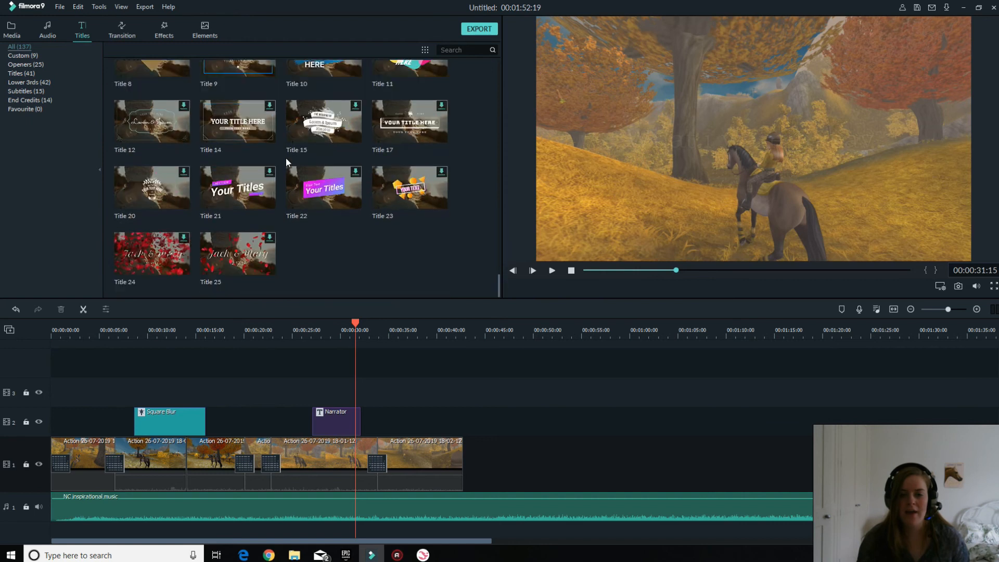
Review the local MP4 export settings with the playhead at 00:00:40:19 and close the export dialog without exporting.
left_click(443, 323)
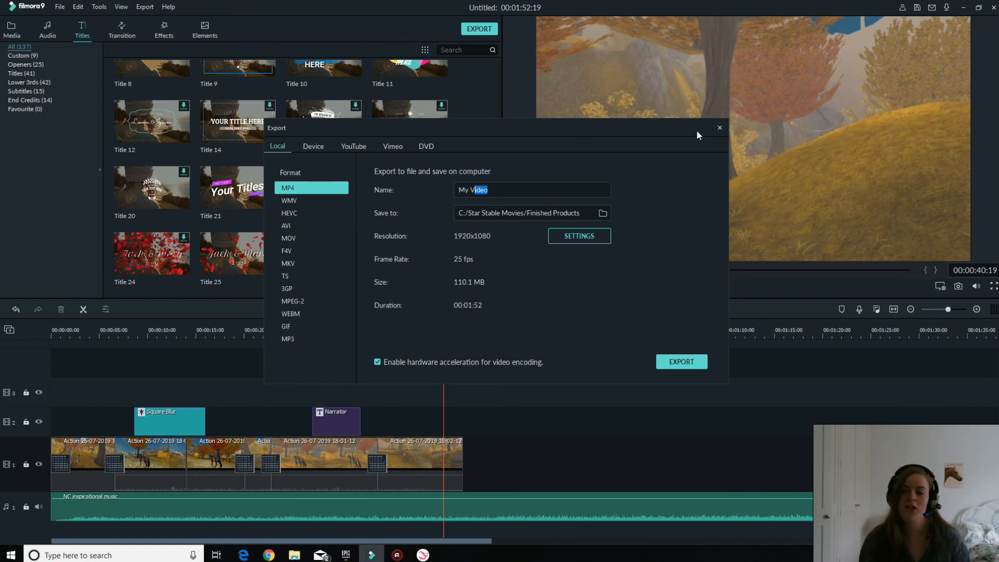
left_click(718, 128)
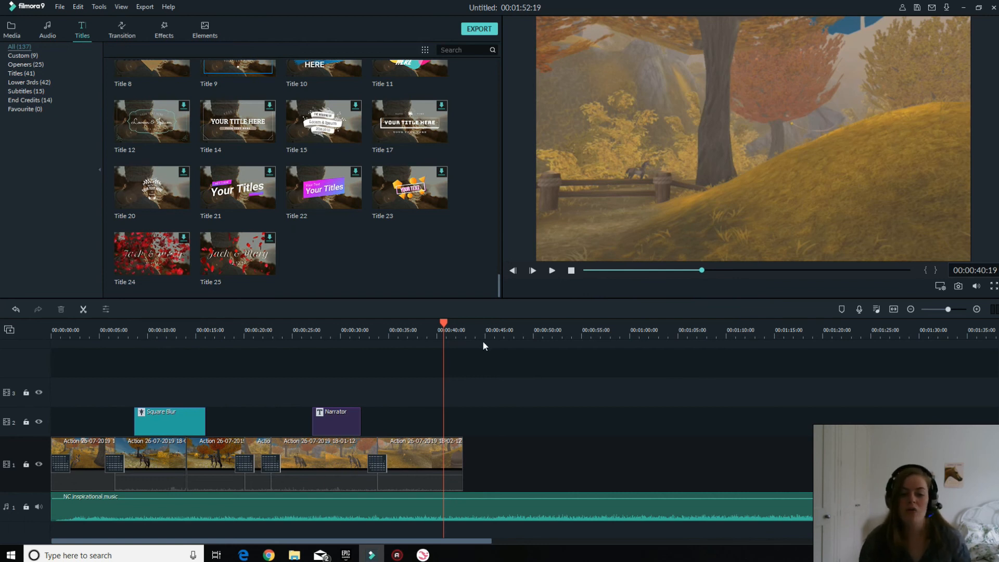
Inspect the timeline from 00:01:29:00 back to 00:00:35:24, comparing the music's length with the end of the clips.
left_click(908, 333)
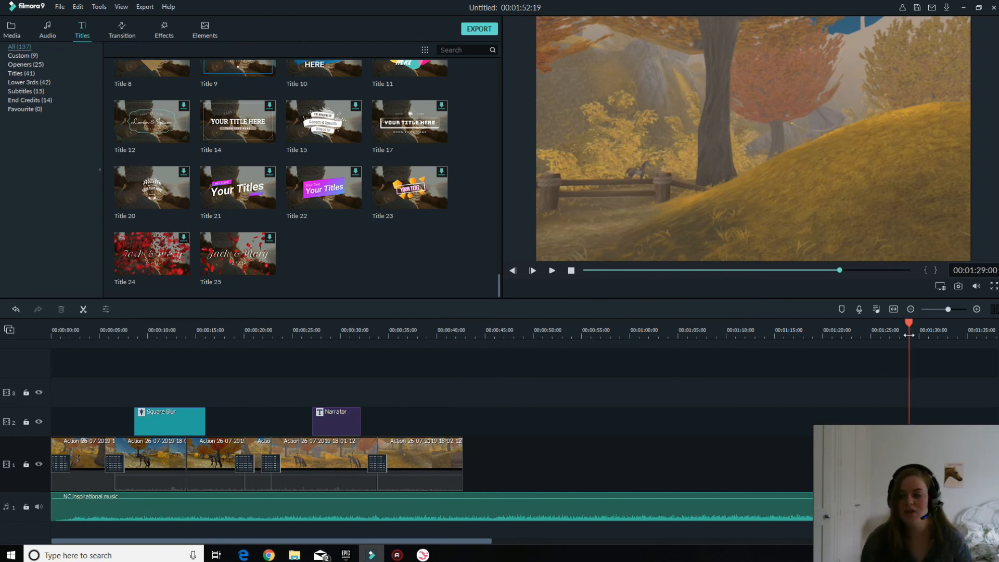
left_click_drag(875, 335, 686, 319)
left_click_drag(519, 339, 361, 328)
left_click(313, 333)
left_click(283, 332)
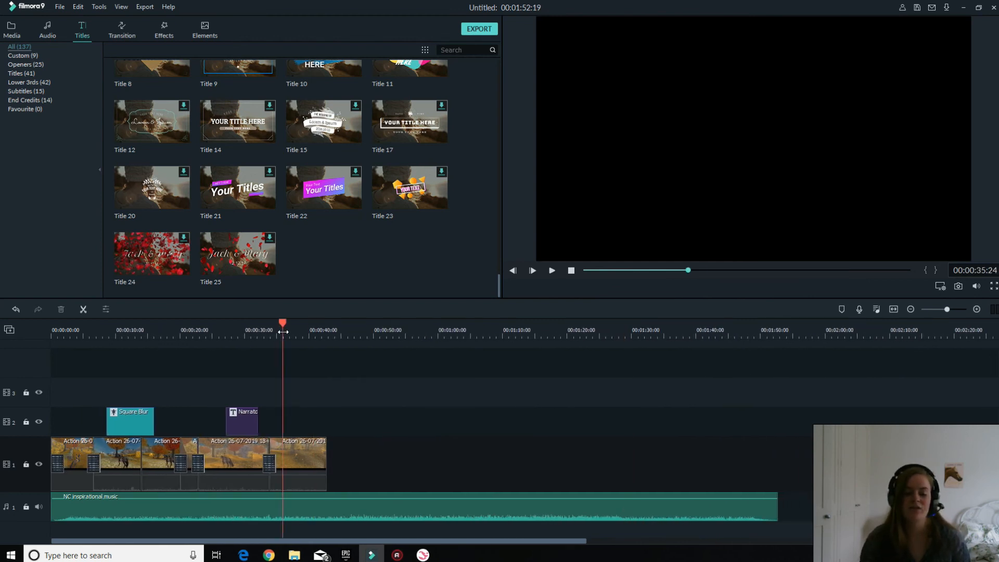